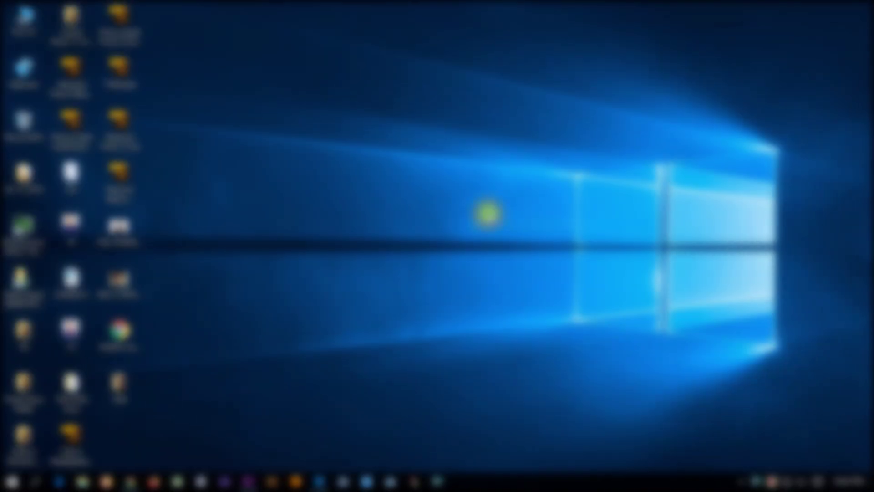
Refresh the desktop twice from its right-click menu
{"action": "right_click", "coordinate": [489, 212]}
{"action": "left_click", "coordinate": [526, 258]}
{"action": "right_click", "coordinate": [463, 214]}
{"action": "left_click", "coordinate": [500, 252]}
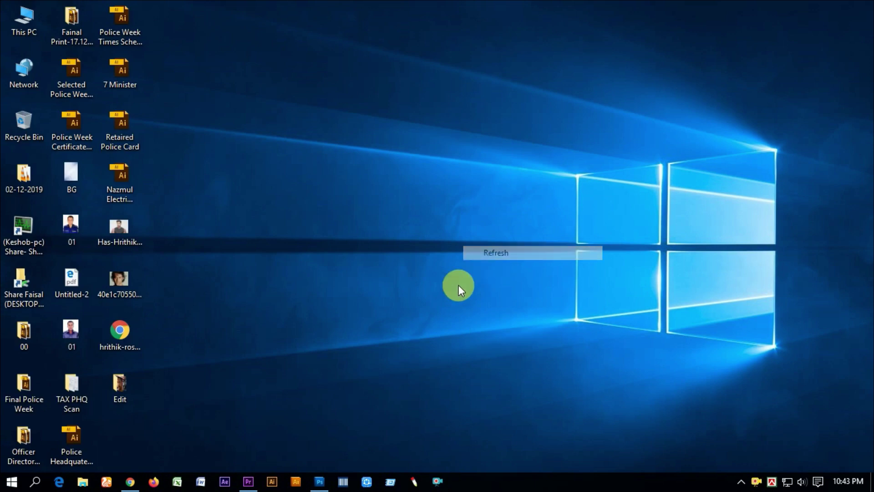
Launch Photoshop and open the bearded man's portrait from the Edit folder
{"action": "left_click", "coordinate": [319, 482]}
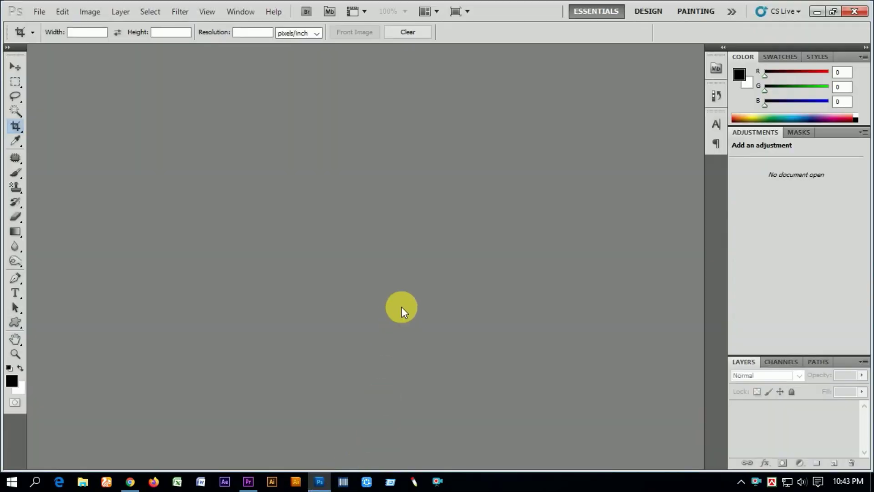
{"action": "left_click", "coordinate": [40, 13]}
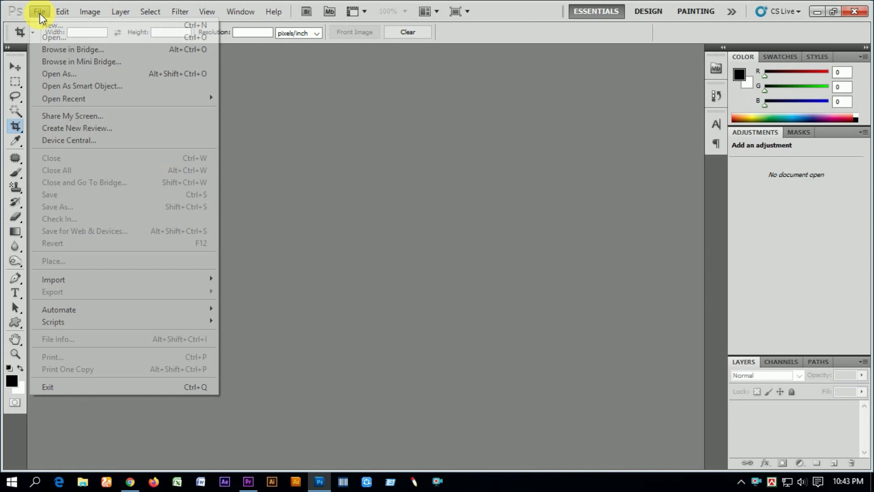
{"action": "left_click", "coordinate": [59, 37]}
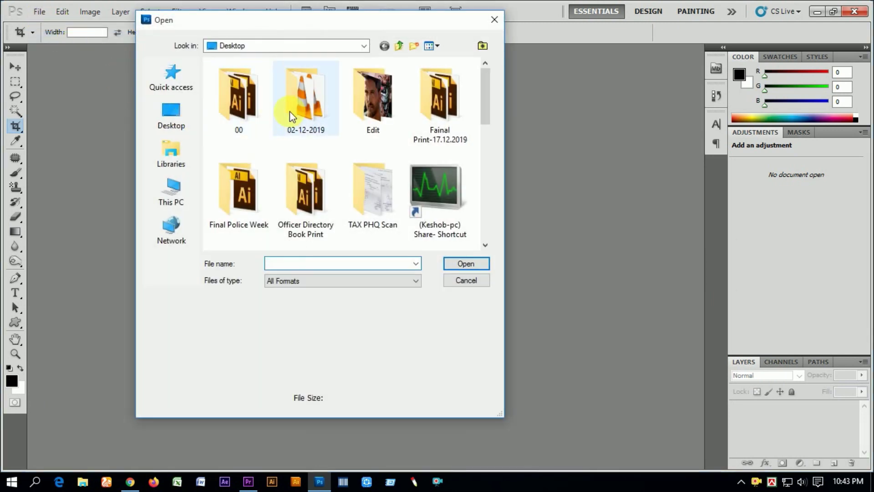
{"action": "double_click", "coordinate": [373, 97]}
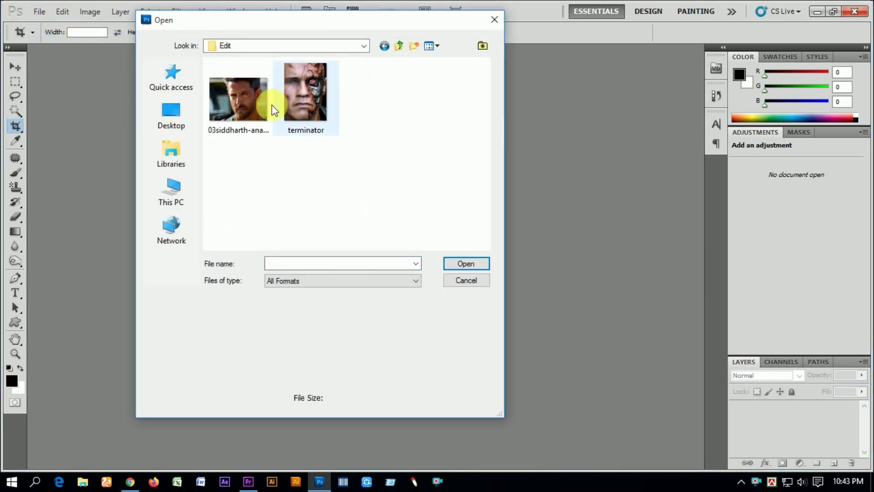
{"action": "left_click", "coordinate": [245, 105]}
{"action": "left_click", "coordinate": [469, 263]}
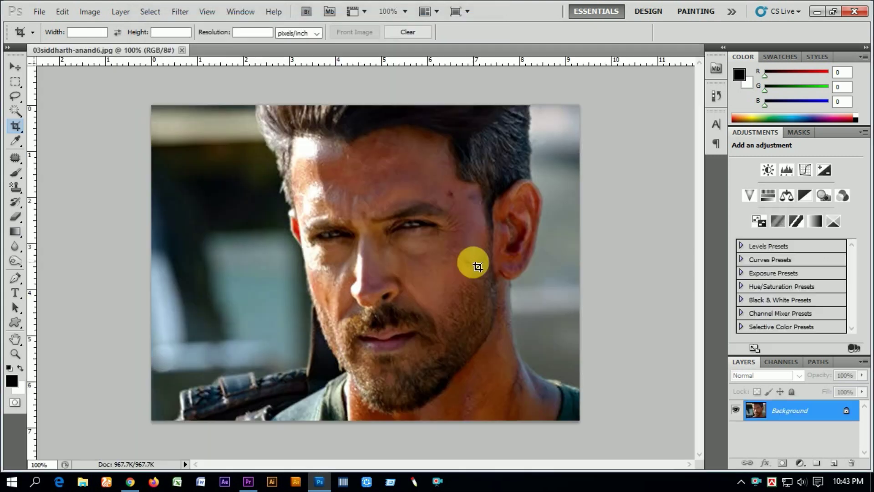
Unlock the Background as Layer 0 and resample the portrait to 300 ppi (2792 × 2054 px)
{"action": "double_click", "coordinate": [789, 413]}
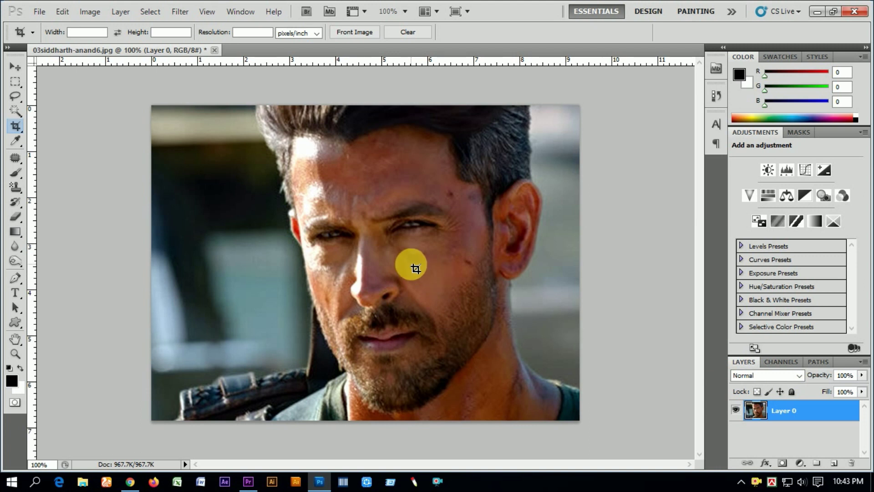
{"action": "left_click", "coordinate": [89, 11]}
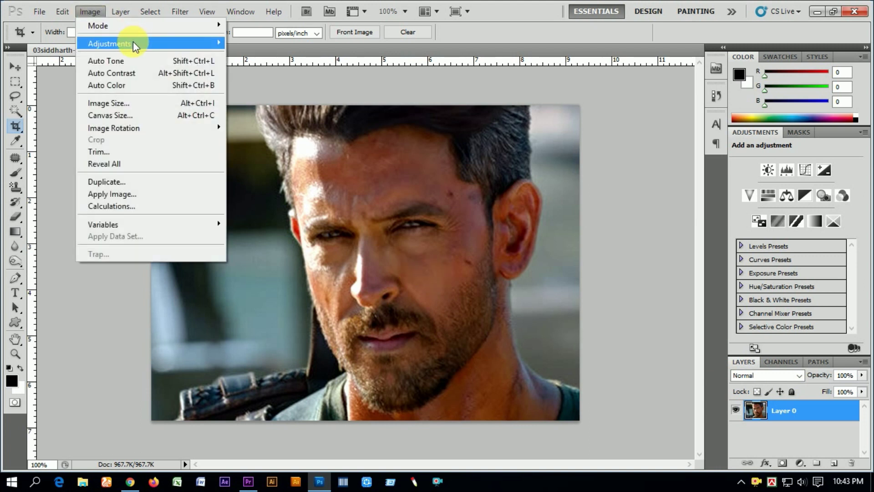
{"action": "mouse_move", "coordinate": [113, 128]}
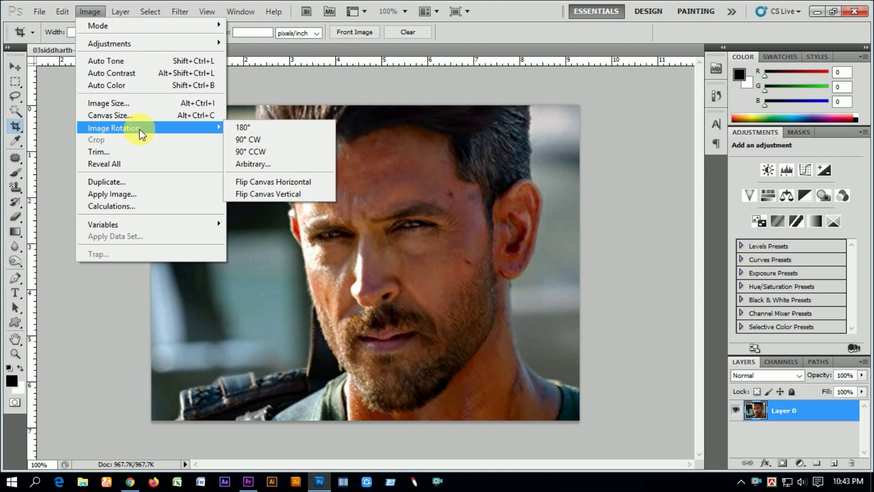
{"action": "left_click", "coordinate": [133, 103]}
{"action": "left_click", "coordinate": [175, 245]}
{"action": "type", "text": "300"}
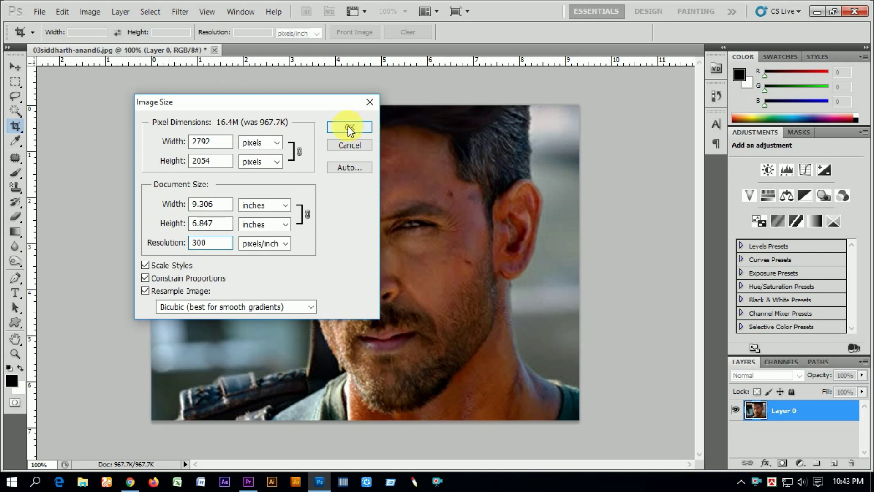
{"action": "left_click", "coordinate": [349, 127]}
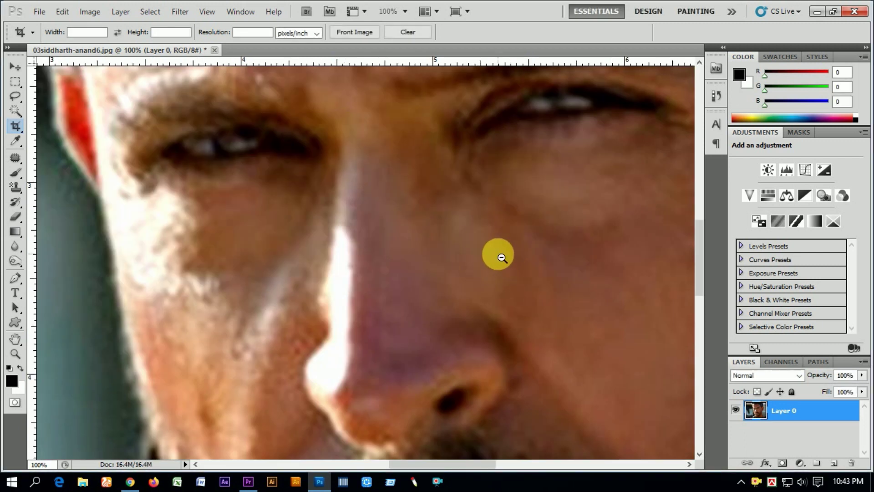
{"action": "left_click", "coordinate": [501, 258], "text": "alt"}
{"action": "left_click", "coordinate": [501, 257], "text": "alt"}
{"action": "left_click", "coordinate": [501, 258], "text": "alt"}
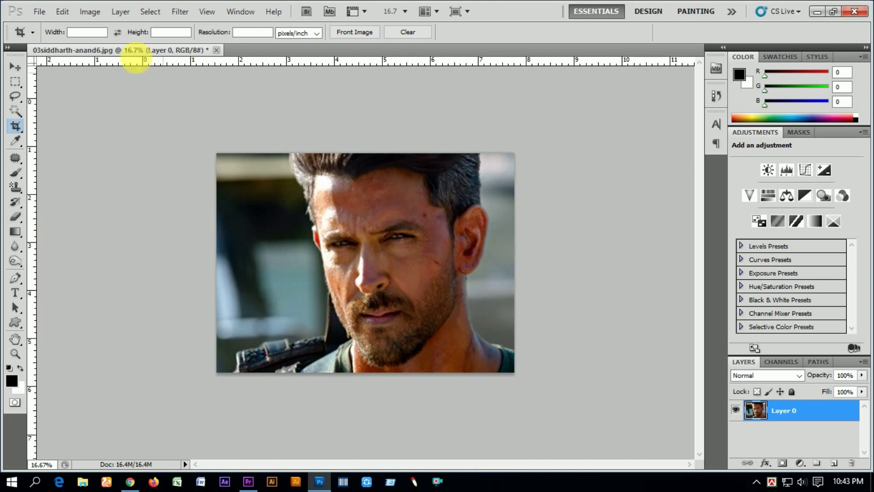
{"action": "left_click", "coordinate": [90, 11]}
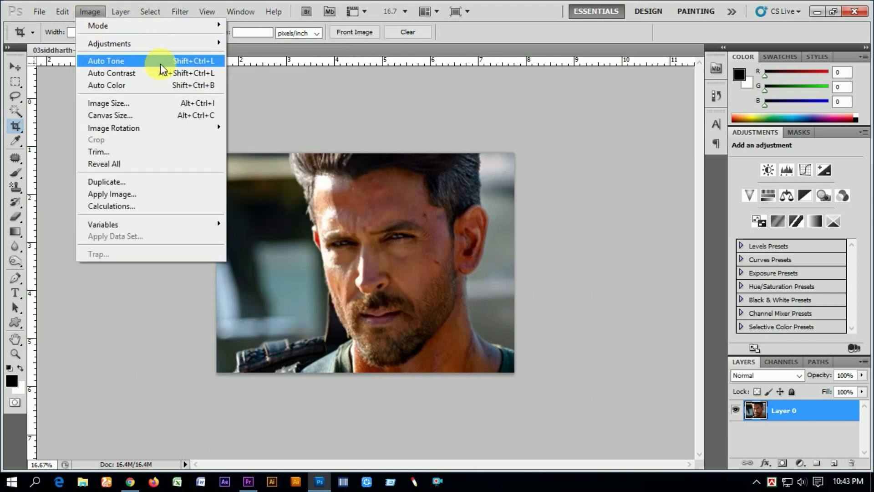
Apply Auto Tone and Auto Contrast to the portrait
{"action": "left_click", "coordinate": [161, 65]}
{"action": "left_click", "coordinate": [89, 11]}
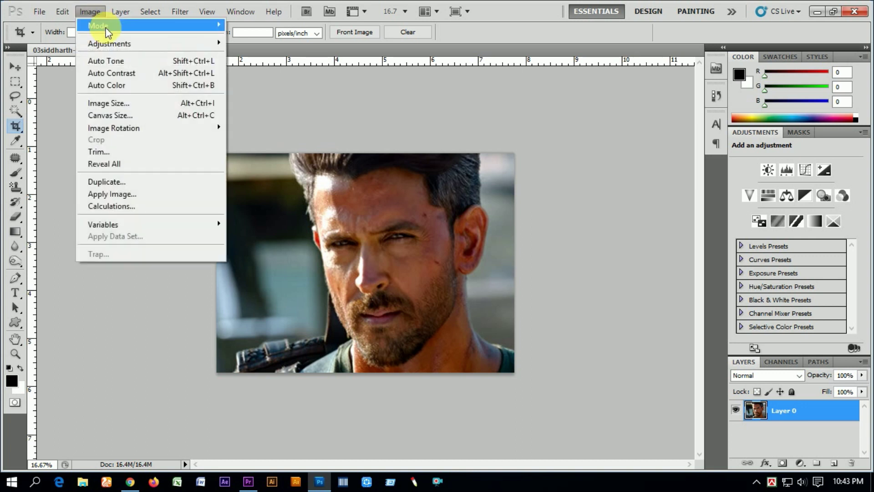
{"action": "left_click", "coordinate": [138, 71]}
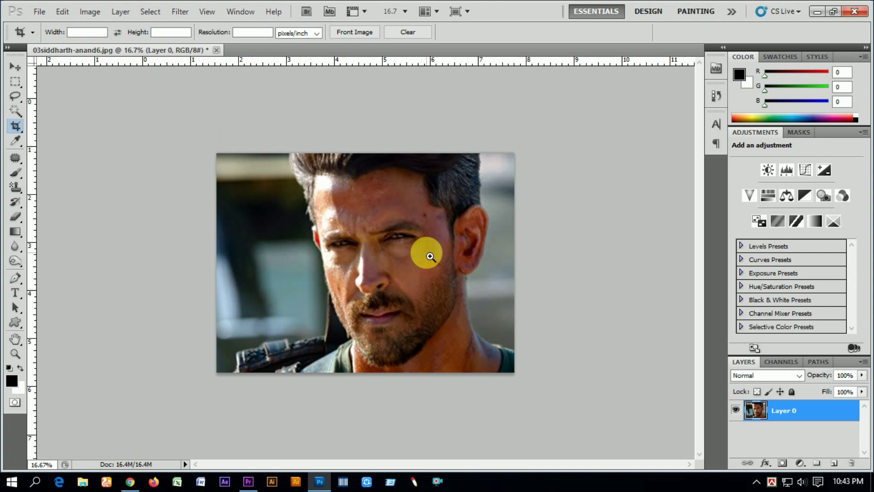
{"action": "left_click", "coordinate": [469, 286]}
{"action": "left_click", "coordinate": [482, 253], "text": "alt"}
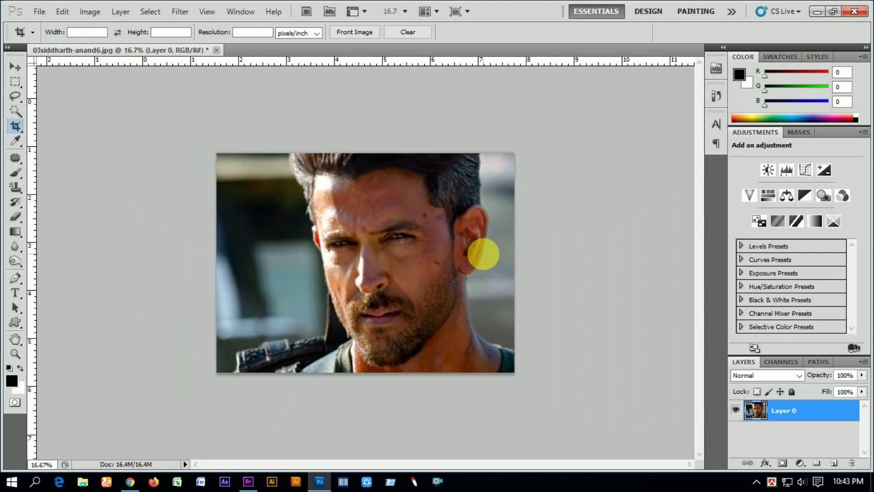
Apply a Levels adjustment with a slight midtone tweak
{"action": "left_click", "coordinate": [90, 12]}
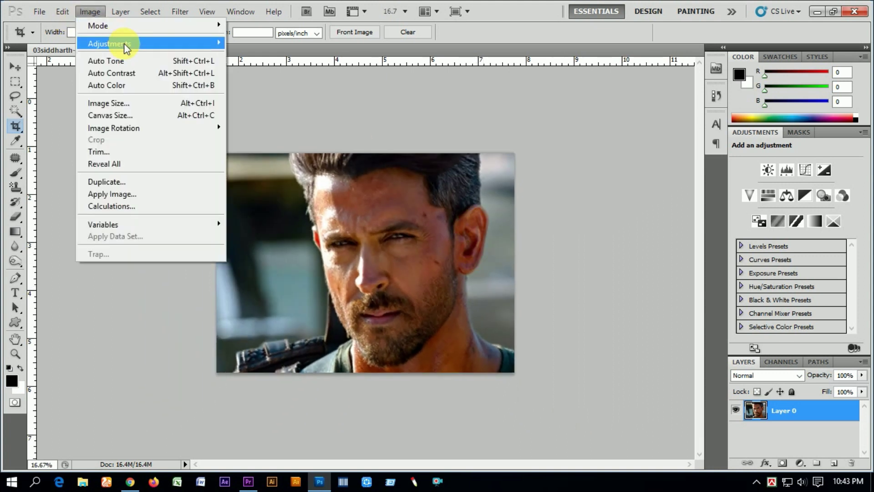
{"action": "mouse_move", "coordinate": [108, 43]}
{"action": "left_click", "coordinate": [273, 55]}
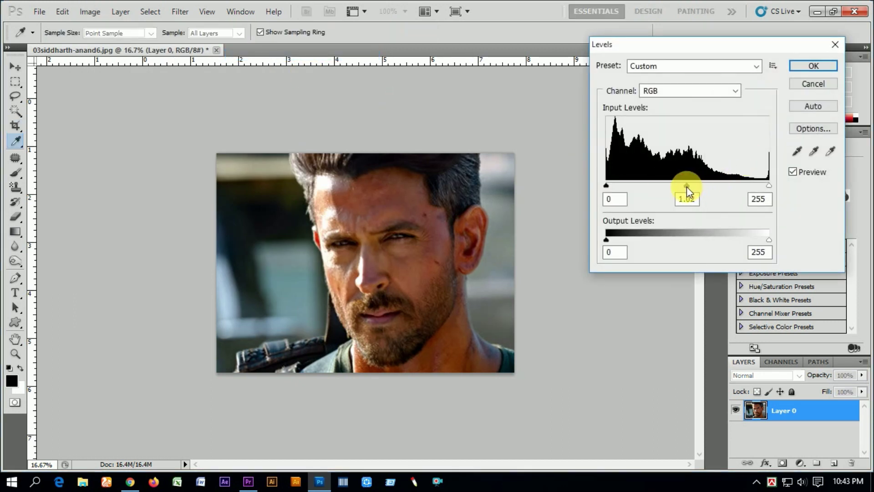
{"action": "left_click", "coordinate": [815, 81]}
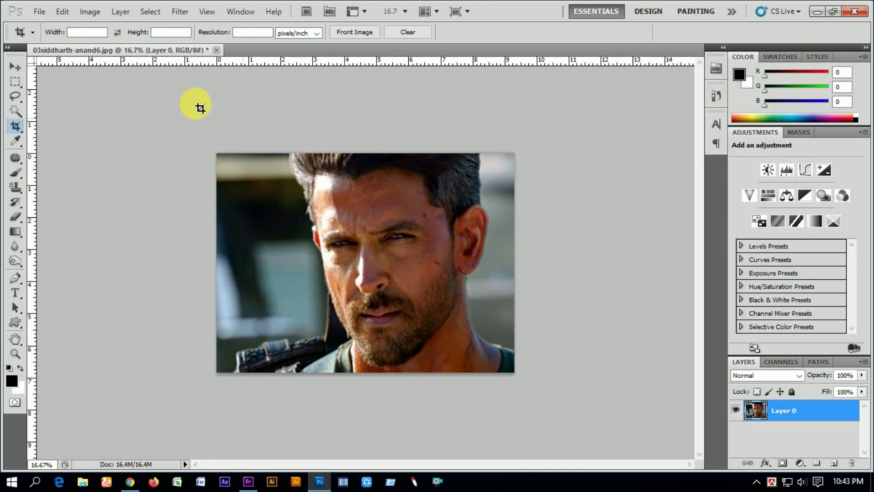
Open the terminator image, unlock its layer and move it into the portrait document
{"action": "left_click", "coordinate": [42, 11]}
{"action": "left_click", "coordinate": [59, 37]}
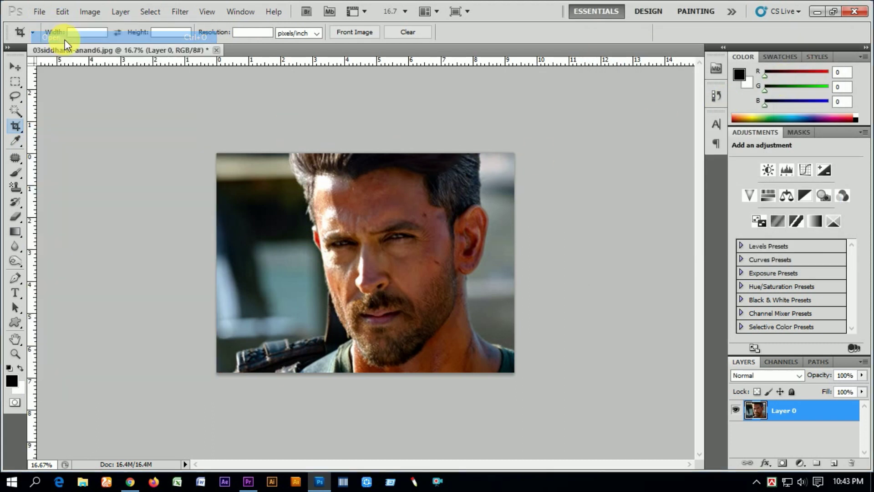
{"action": "left_click", "coordinate": [305, 92]}
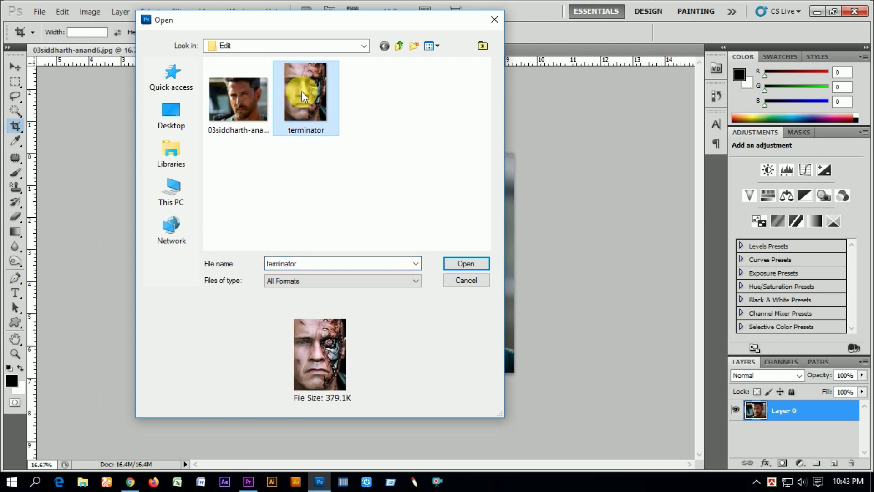
{"action": "left_click", "coordinate": [472, 265]}
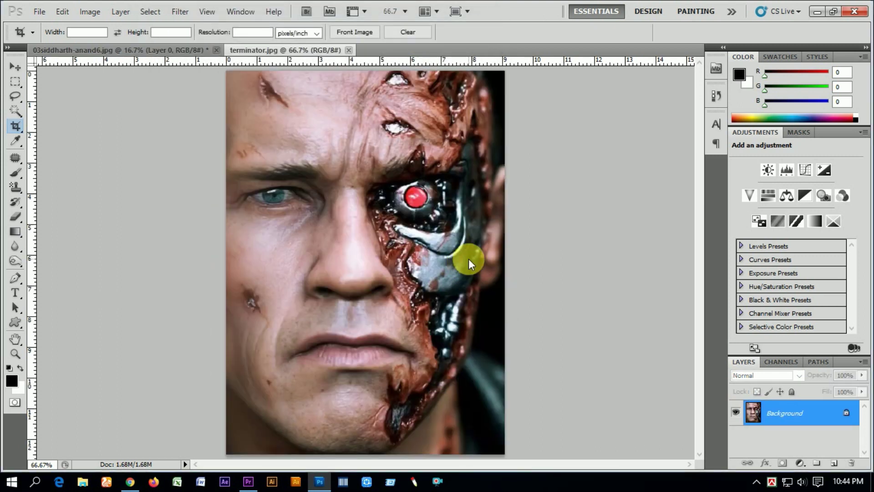
{"action": "double_click", "coordinate": [773, 418], "text": "alt"}
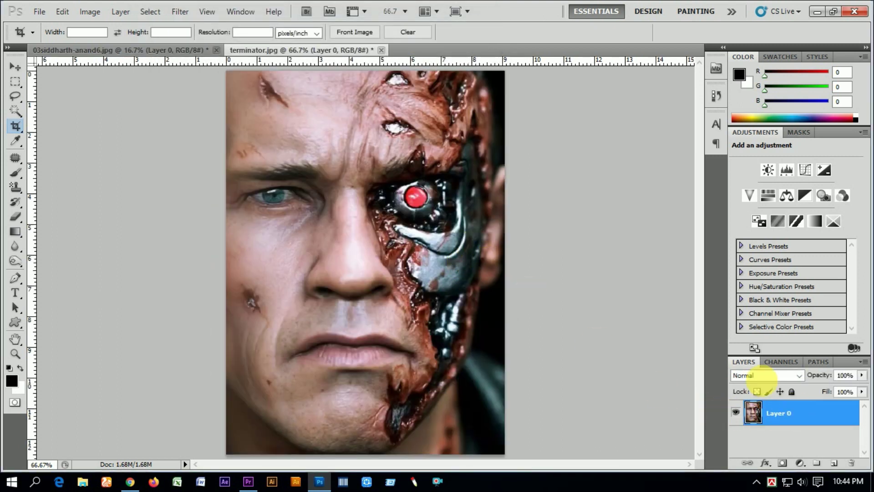
{"action": "key", "text": "v"}
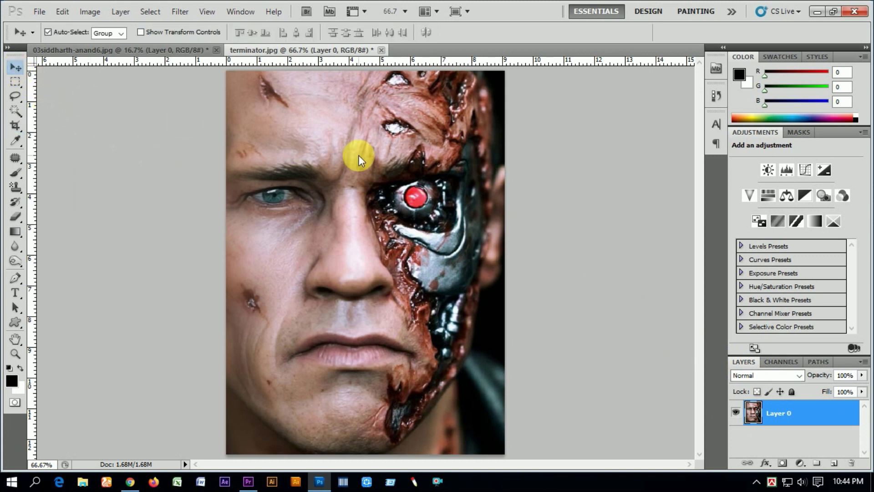
{"action": "mouse_move", "coordinate": [410, 144]}
{"action": "left_mouse_down"}
{"action": "mouse_move", "coordinate": [132, 47]}
{"action": "mouse_move", "coordinate": [410, 227]}
{"action": "left_mouse_up"}
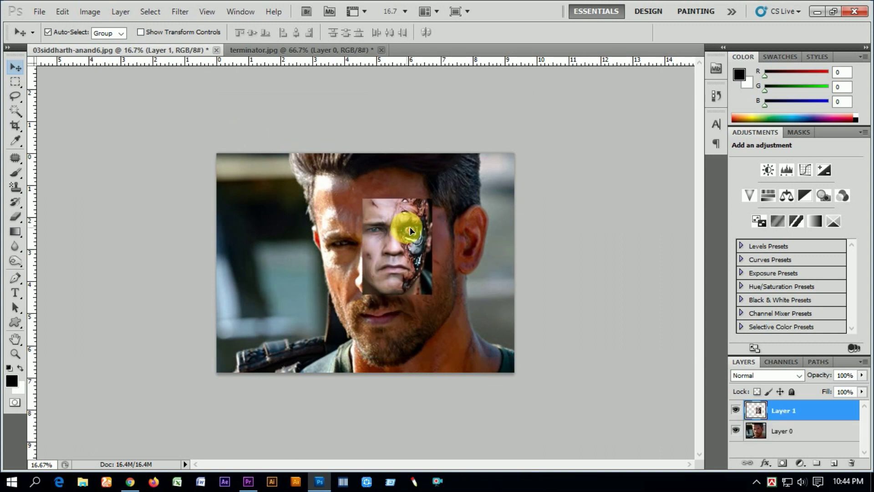
Scale the Terminator layer to about 170% and lower it slightly over the man's face
{"action": "left_click", "coordinate": [90, 12]}
{"action": "left_click", "coordinate": [64, 14]}
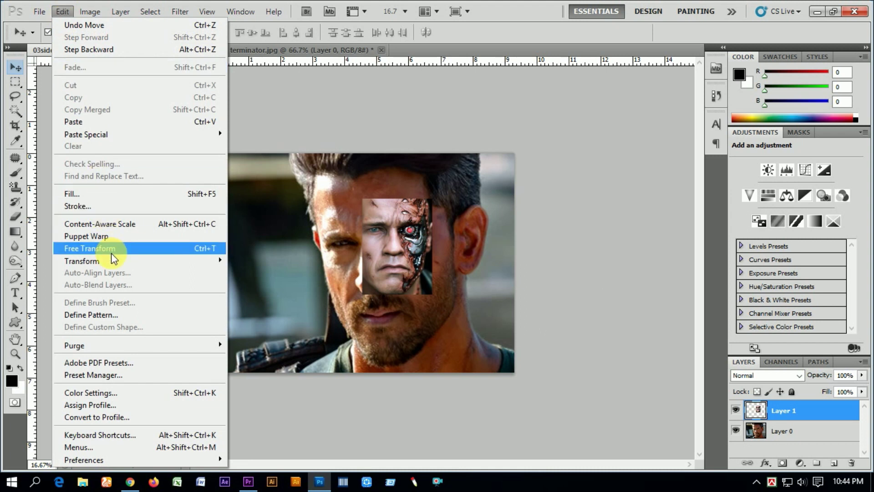
{"action": "left_click", "coordinate": [111, 253]}
{"action": "left_click_drag", "start_coordinate": [433, 198], "coordinate": [461, 175]}
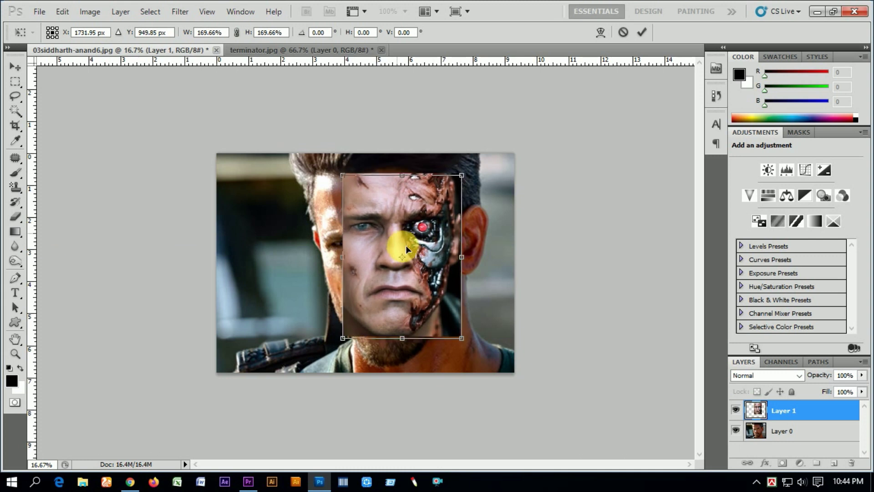
{"action": "left_click_drag", "start_coordinate": [406, 248], "coordinate": [404, 258]}
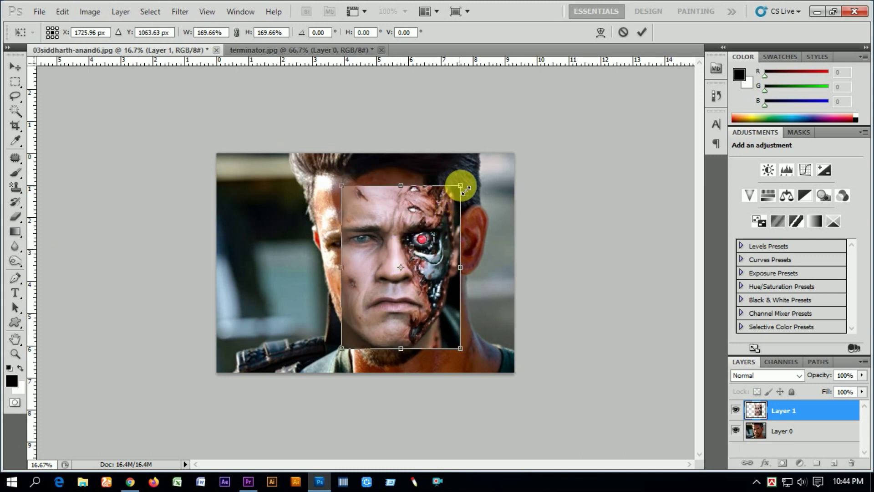
{"action": "left_click_drag", "start_coordinate": [466, 190], "coordinate": [471, 178]}
{"action": "left_click", "coordinate": [642, 33]}
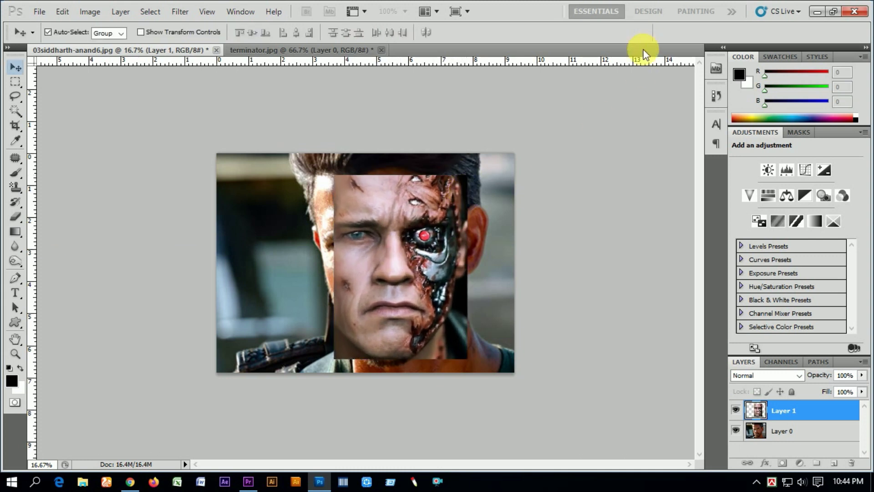
{"action": "left_click", "coordinate": [862, 376]}
Fade the Terminator layer to 34% opacity and shift it so its red eye meets the man's eye
{"action": "left_click_drag", "start_coordinate": [850, 390], "coordinate": [836, 389]}
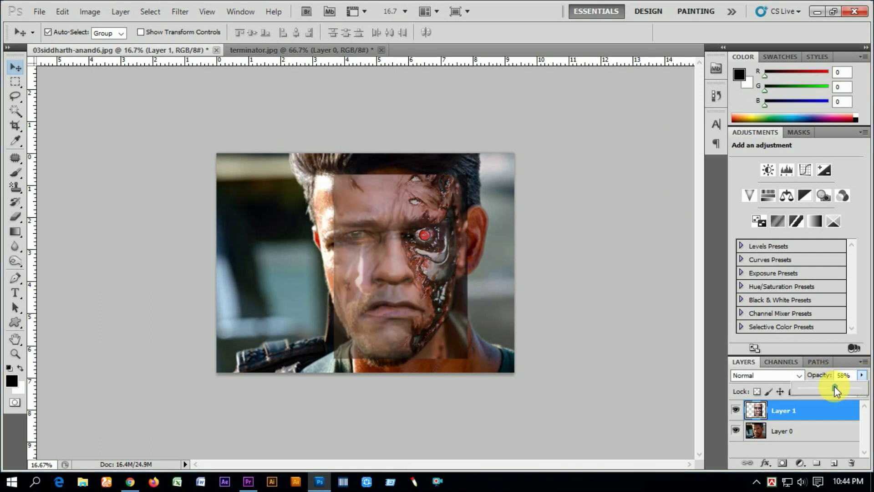
{"action": "key", "text": "ctrl+plus"}
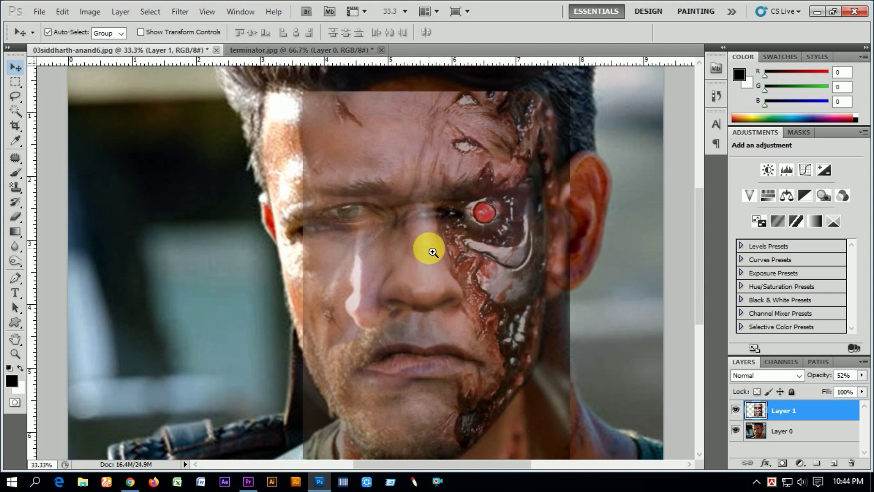
{"action": "left_click", "coordinate": [432, 252]}
{"action": "left_click_drag", "start_coordinate": [462, 215], "coordinate": [480, 221]}
{"action": "left_click", "coordinate": [862, 376]}
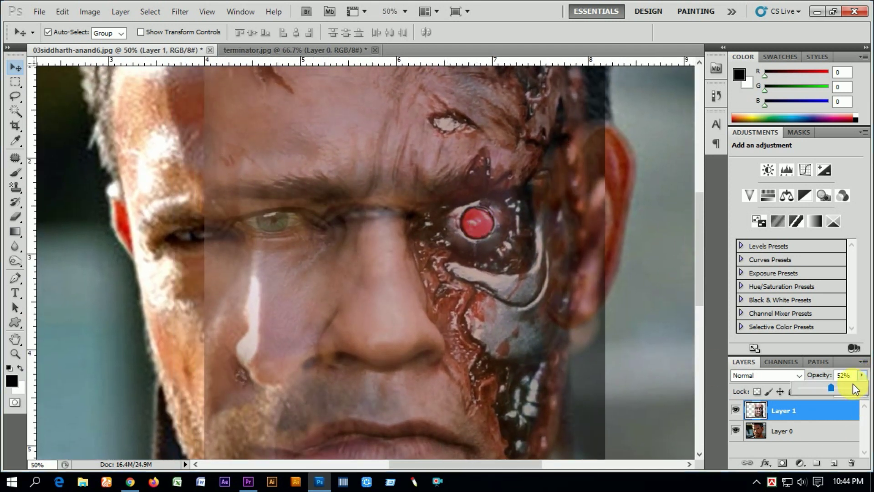
{"action": "left_click_drag", "start_coordinate": [828, 389], "coordinate": [820, 390]}
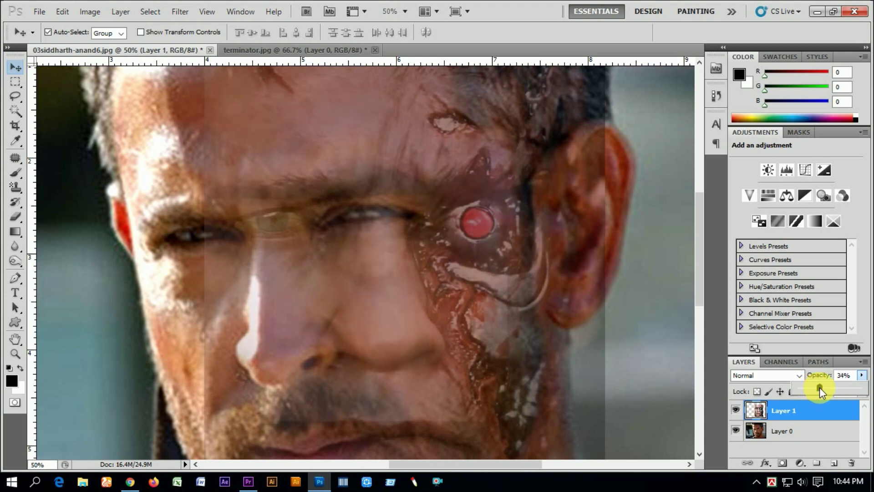
{"action": "mouse_move", "coordinate": [463, 220]}
{"action": "left_mouse_down"}
{"action": "mouse_move", "coordinate": [400, 230]}
{"action": "mouse_move", "coordinate": [367, 220]}
{"action": "left_mouse_up"}
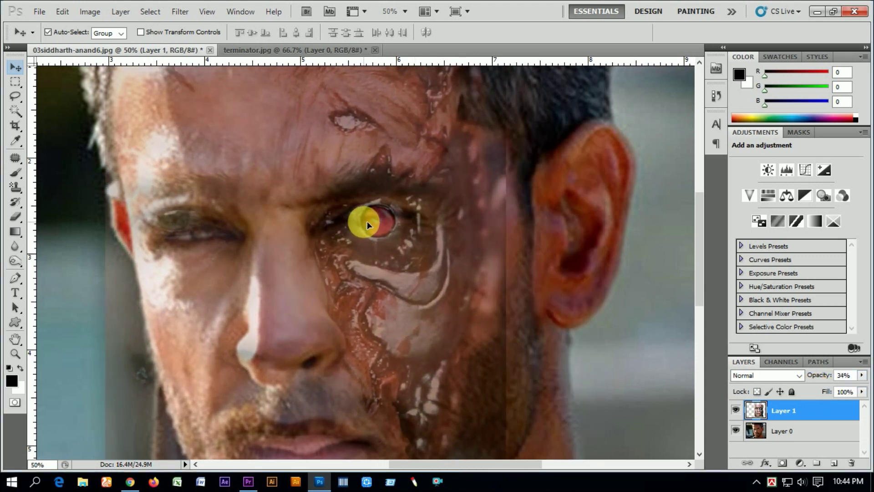
{"action": "left_click", "coordinate": [422, 238], "text": "alt"}
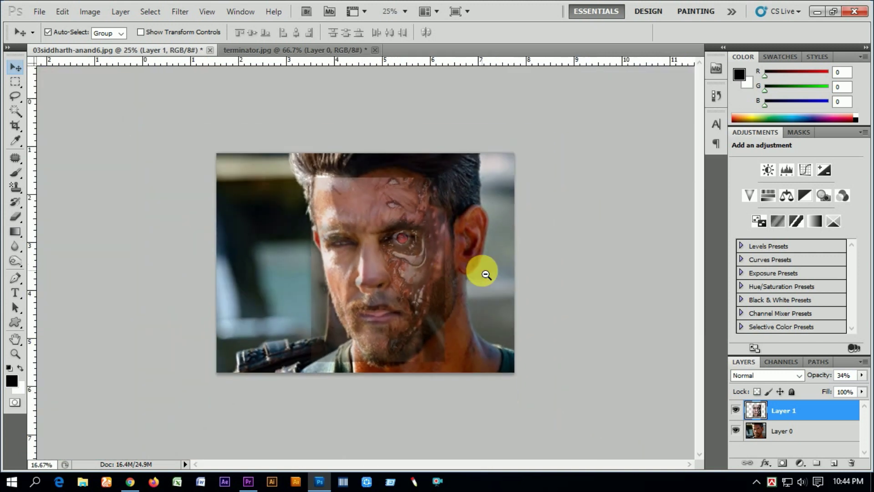
Scale the Terminator overlay to about 112% and nudge it right and up over the man's eye
{"action": "left_click", "coordinate": [67, 12]}
{"action": "mouse_move", "coordinate": [82, 260]}
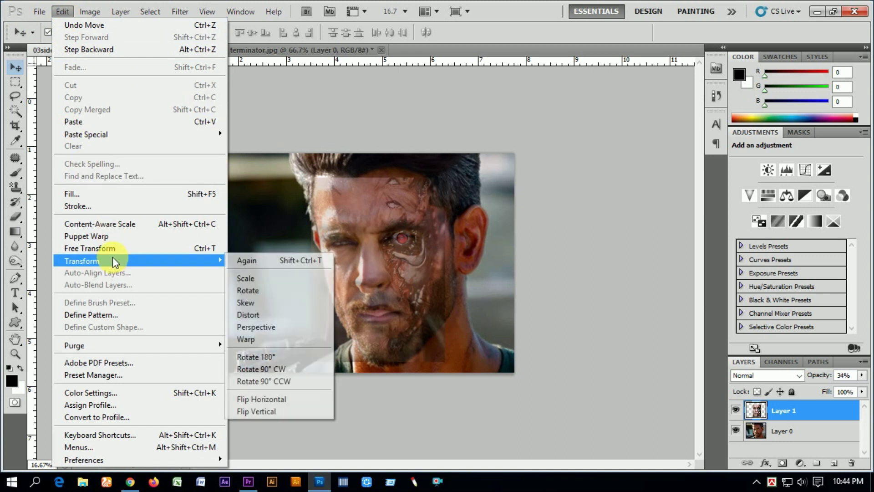
{"action": "left_click", "coordinate": [208, 248]}
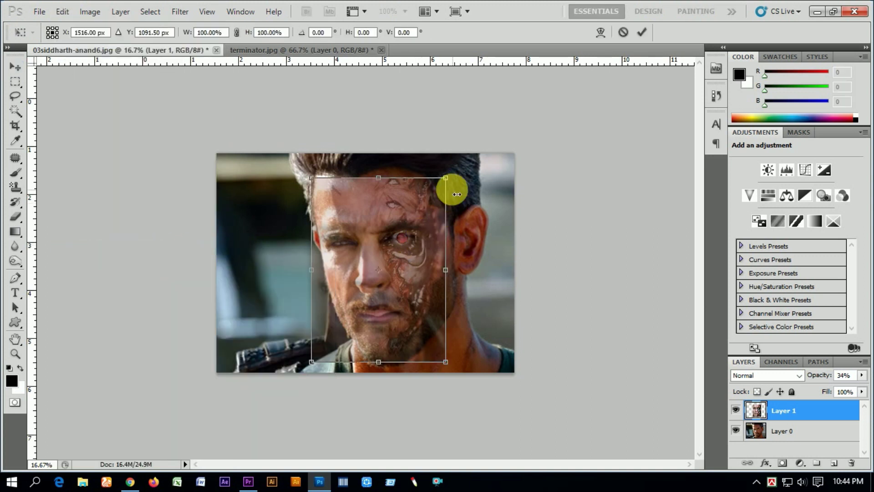
{"action": "left_click_drag", "start_coordinate": [455, 182], "coordinate": [462, 177]}
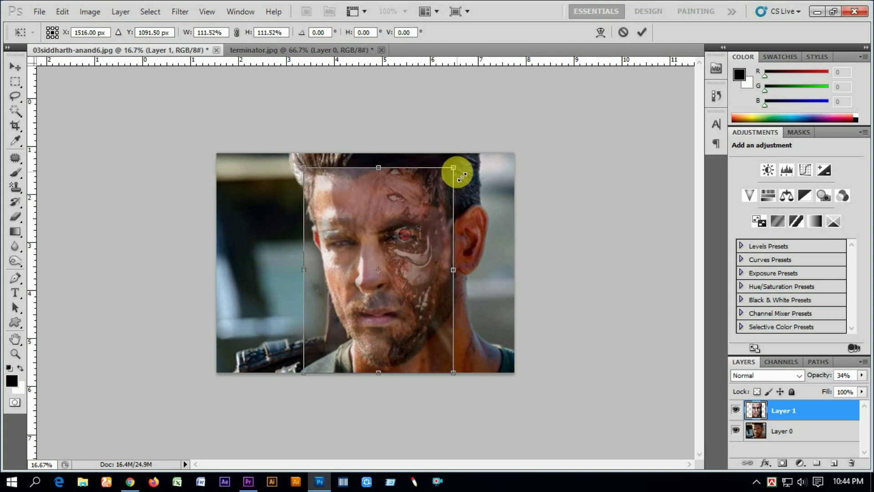
{"action": "left_click", "coordinate": [641, 32]}
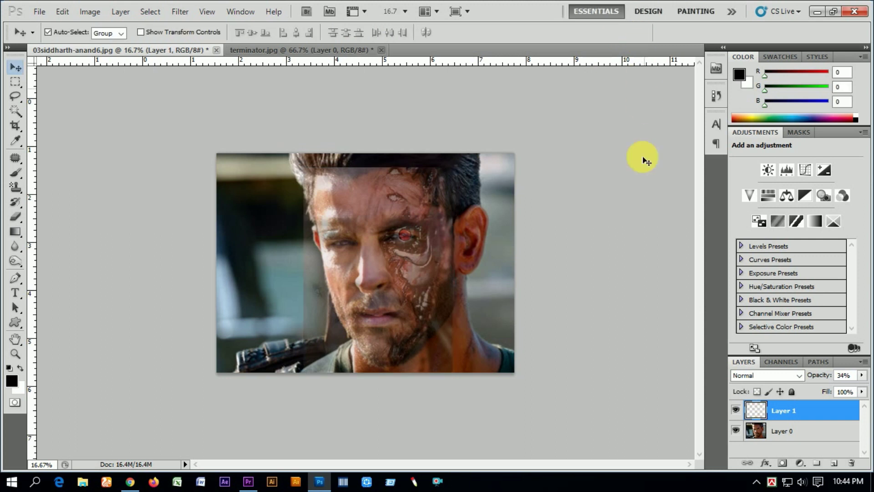
{"action": "key", "text": "ctrl+plus"}
{"action": "key", "text": "ctrl+plus"}
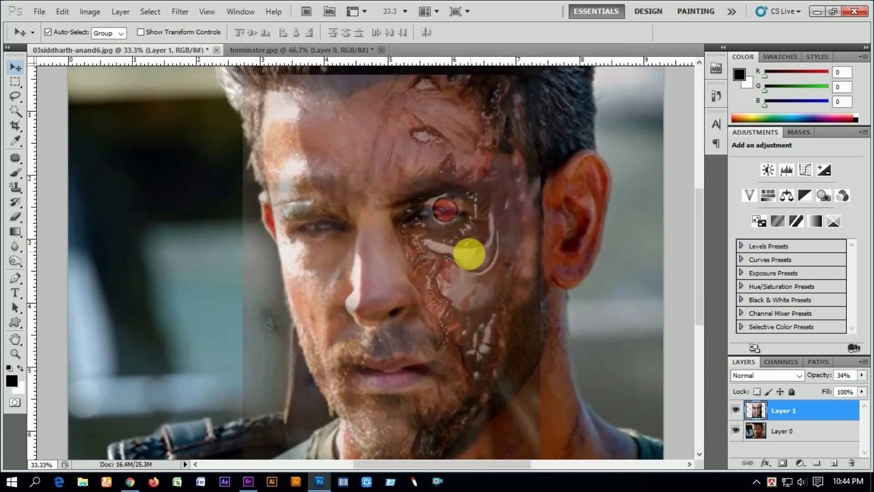
{"action": "left_click_drag", "start_coordinate": [454, 215], "coordinate": [461, 216]}
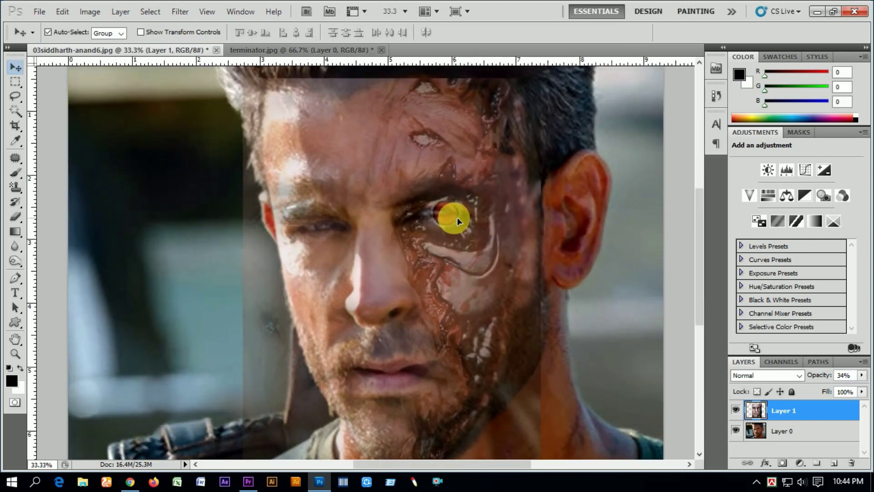
{"action": "left_click_drag", "start_coordinate": [460, 216], "coordinate": [461, 215]}
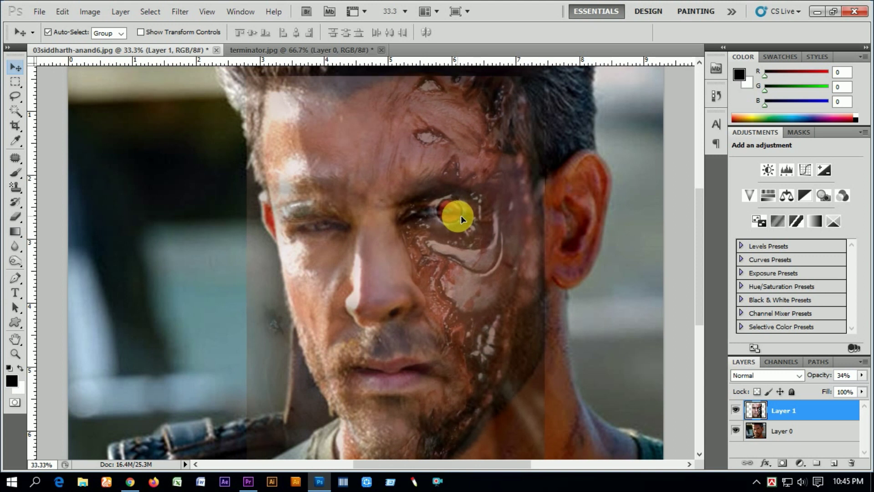
Restore Layer 1 to 100% opacity and add a black layer mask to hide it
{"action": "left_click", "coordinate": [861, 376]}
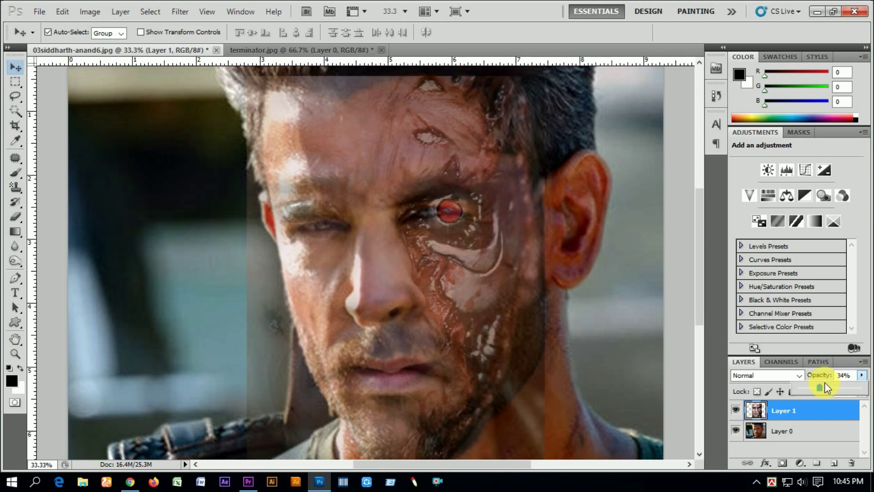
{"action": "left_click_drag", "start_coordinate": [859, 391], "coordinate": [864, 387]}
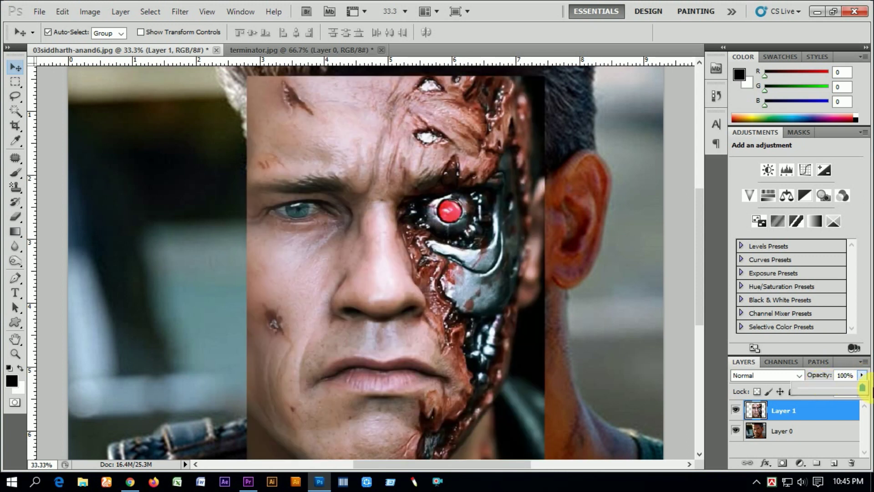
{"action": "left_click", "coordinate": [622, 303], "text": "ctrl+alt"}
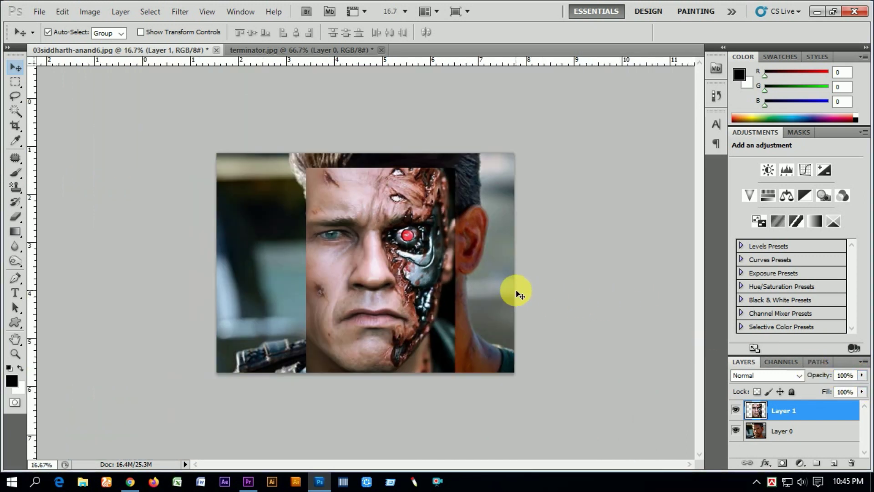
{"action": "left_click", "coordinate": [786, 463], "text": "alt"}
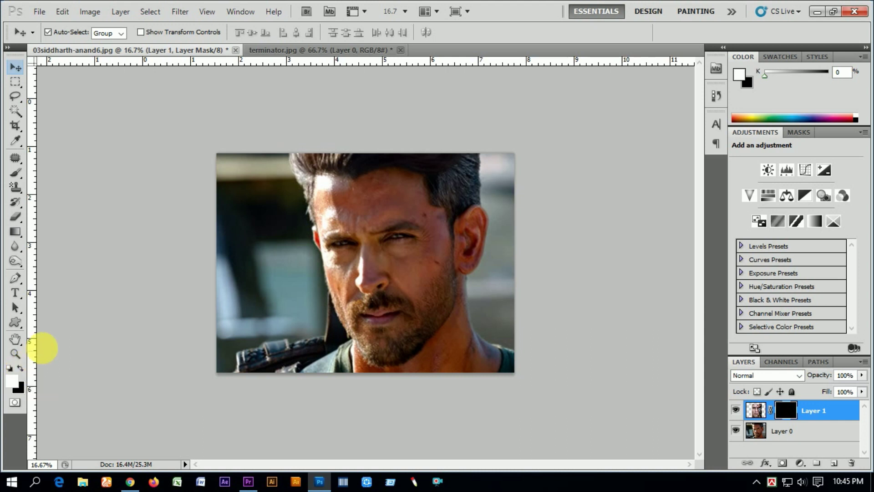
Select the Brush tool and enlarge it to a soft ~250 px brush
{"action": "left_click", "coordinate": [15, 172]}
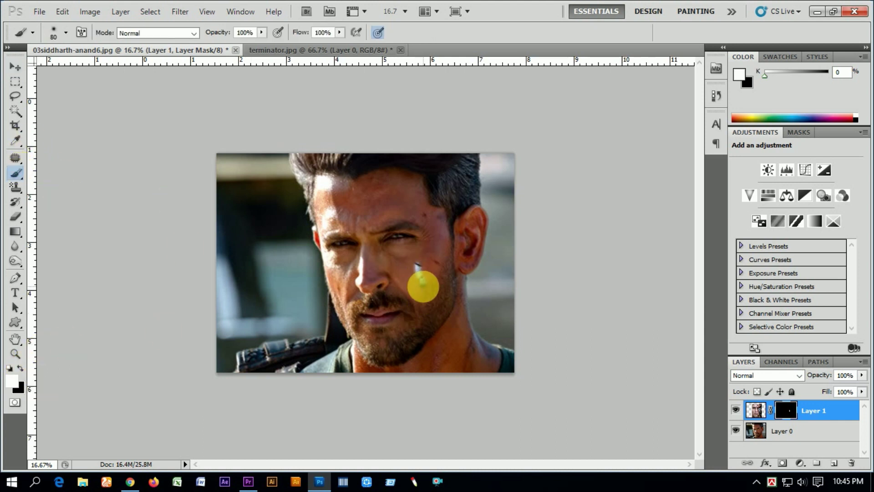
{"action": "right_click", "coordinate": [392, 206]}
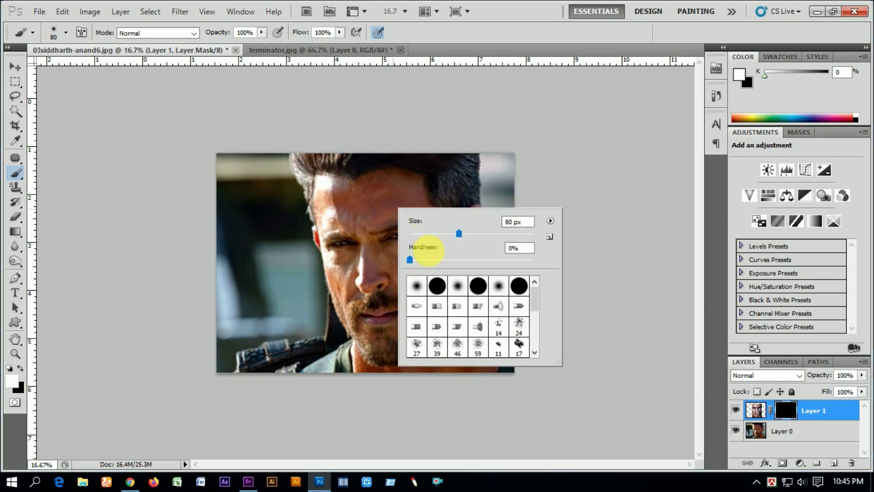
{"action": "left_click", "coordinate": [504, 189]}
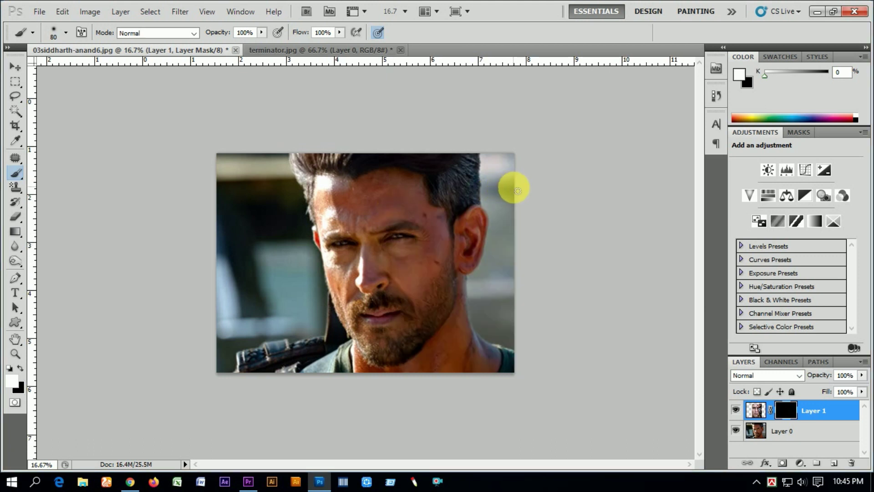
{"action": "left_click", "coordinate": [67, 34]}
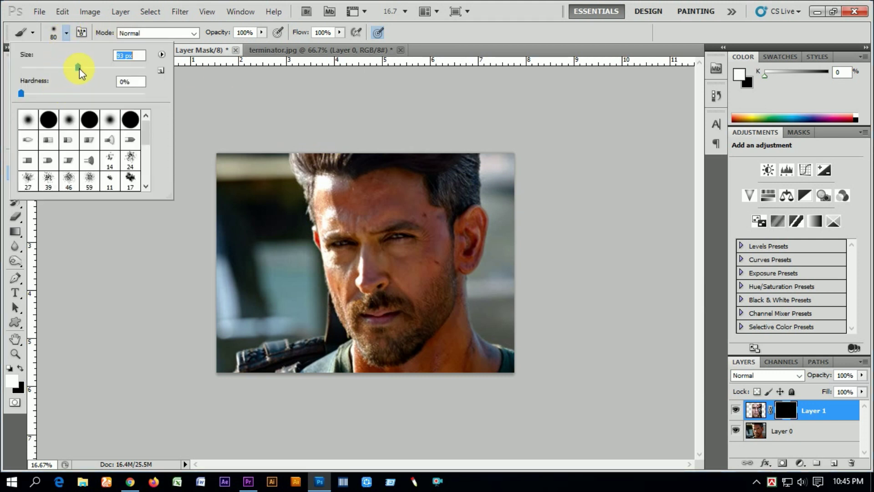
{"action": "left_click_drag", "start_coordinate": [106, 73], "coordinate": [510, 224]}
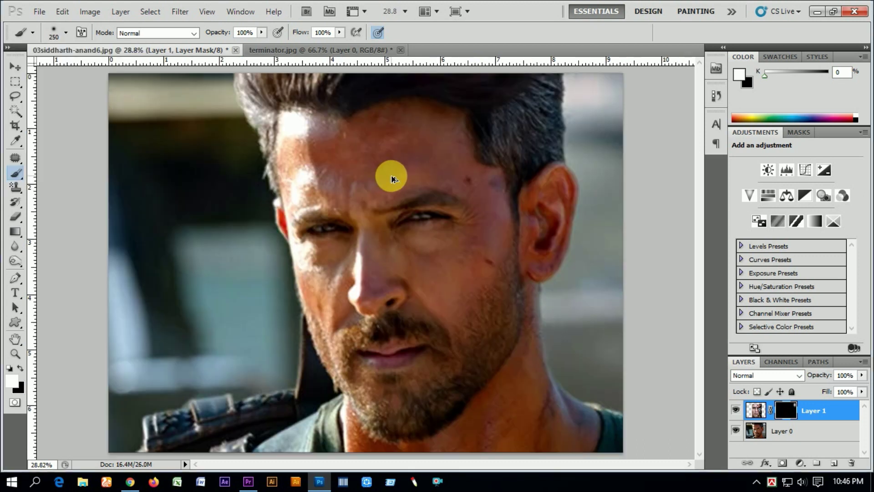
Paint white on Layer 1's mask to reveal the cyborg eye, cheek and neck
{"action": "mouse_move", "coordinate": [391, 178]}
{"action": "left_mouse_down"}
{"action": "mouse_move", "coordinate": [433, 234]}
{"action": "mouse_move", "coordinate": [452, 234]}
{"action": "mouse_move", "coordinate": [434, 242]}
{"action": "mouse_move", "coordinate": [465, 251]}
{"action": "mouse_move", "coordinate": [433, 287]}
{"action": "mouse_move", "coordinate": [434, 279]}
{"action": "mouse_move", "coordinate": [455, 293]}
{"action": "mouse_move", "coordinate": [452, 320]}
{"action": "mouse_move", "coordinate": [474, 347]}
{"action": "mouse_move", "coordinate": [451, 425]}
{"action": "mouse_move", "coordinate": [498, 364]}
{"action": "mouse_move", "coordinate": [500, 322]}
{"action": "mouse_move", "coordinate": [481, 260]}
{"action": "mouse_move", "coordinate": [494, 205]}
{"action": "mouse_move", "coordinate": [511, 336]}
{"action": "mouse_move", "coordinate": [472, 165]}
{"action": "mouse_move", "coordinate": [438, 189]}
{"action": "mouse_move", "coordinate": [433, 171]}
{"action": "mouse_move", "coordinate": [458, 144]}
{"action": "mouse_move", "coordinate": [394, 186]}
{"action": "mouse_move", "coordinate": [395, 196]}
{"action": "mouse_move", "coordinate": [321, 209]}
{"action": "mouse_move", "coordinate": [395, 215]}
{"action": "mouse_move", "coordinate": [374, 218]}
{"action": "mouse_move", "coordinate": [370, 165]}
{"action": "mouse_move", "coordinate": [359, 161]}
{"action": "mouse_move", "coordinate": [437, 135]}
{"action": "mouse_move", "coordinate": [424, 156]}
{"action": "mouse_move", "coordinate": [312, 179]}
{"action": "mouse_move", "coordinate": [332, 169]}
{"action": "mouse_move", "coordinate": [315, 180]}
{"action": "mouse_move", "coordinate": [357, 177]}
{"action": "mouse_move", "coordinate": [292, 165]}
{"action": "mouse_move", "coordinate": [419, 140]}
{"action": "mouse_move", "coordinate": [462, 151]}
{"action": "mouse_move", "coordinate": [457, 141]}
{"action": "mouse_move", "coordinate": [378, 277]}
{"action": "mouse_move", "coordinate": [378, 249]}
{"action": "mouse_move", "coordinate": [414, 240]}
{"action": "left_mouse_up"}
{"action": "mouse_move", "coordinate": [410, 263]}
{"action": "left_mouse_down"}
{"action": "mouse_move", "coordinate": [389, 227]}
{"action": "mouse_move", "coordinate": [407, 229]}
{"action": "mouse_move", "coordinate": [448, 307]}
{"action": "mouse_move", "coordinate": [445, 332]}
{"action": "mouse_move", "coordinate": [469, 381]}
{"action": "mouse_move", "coordinate": [454, 412]}
{"action": "mouse_move", "coordinate": [470, 422]}
{"action": "mouse_move", "coordinate": [514, 359]}
{"action": "mouse_move", "coordinate": [517, 293]}
{"action": "mouse_move", "coordinate": [514, 274]}
{"action": "mouse_move", "coordinate": [503, 283]}
{"action": "mouse_move", "coordinate": [498, 357]}
{"action": "mouse_move", "coordinate": [485, 371]}
{"action": "mouse_move", "coordinate": [470, 353]}
{"action": "mouse_move", "coordinate": [461, 279]}
{"action": "left_mouse_up"}
{"action": "key", "text": "ctrl+minus"}
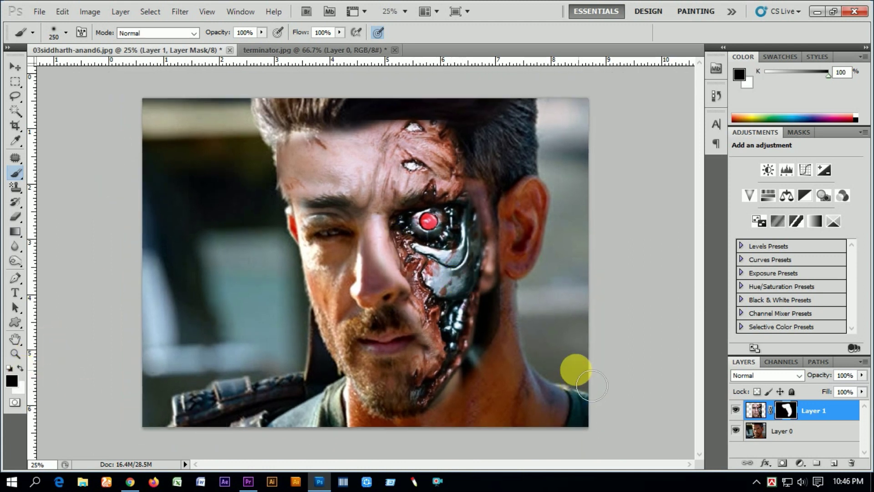
{"action": "mouse_move", "coordinate": [528, 320]}
{"action": "left_mouse_down"}
{"action": "mouse_move", "coordinate": [484, 407]}
{"action": "mouse_move", "coordinate": [540, 292]}
{"action": "mouse_move", "coordinate": [534, 300]}
{"action": "mouse_move", "coordinate": [528, 285]}
{"action": "mouse_move", "coordinate": [527, 328]}
{"action": "mouse_move", "coordinate": [524, 197]}
{"action": "mouse_move", "coordinate": [465, 114]}
{"action": "mouse_move", "coordinate": [402, 124]}
{"action": "mouse_move", "coordinate": [480, 127]}
{"action": "mouse_move", "coordinate": [433, 118]}
{"action": "mouse_move", "coordinate": [486, 157]}
{"action": "mouse_move", "coordinate": [477, 142]}
{"action": "mouse_move", "coordinate": [523, 223]}
{"action": "mouse_move", "coordinate": [535, 334]}
{"action": "mouse_move", "coordinate": [486, 127]}
{"action": "mouse_move", "coordinate": [387, 124]}
{"action": "mouse_move", "coordinate": [309, 153]}
{"action": "mouse_move", "coordinate": [319, 127]}
{"action": "mouse_move", "coordinate": [271, 207]}
{"action": "mouse_move", "coordinate": [290, 182]}
{"action": "mouse_move", "coordinate": [290, 133]}
{"action": "mouse_move", "coordinate": [310, 276]}
{"action": "mouse_move", "coordinate": [281, 312]}
{"action": "left_mouse_up"}
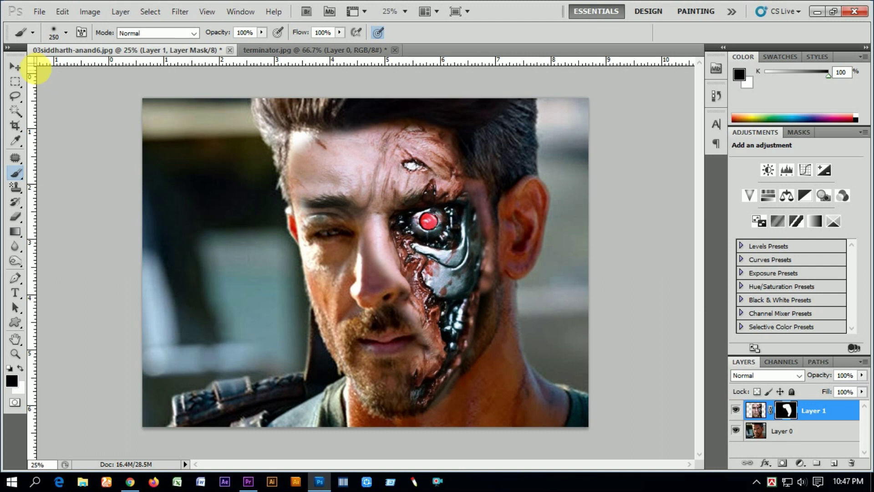
Free-transform the cyborg layer, shrinking it slightly
{"action": "left_click", "coordinate": [15, 67]}
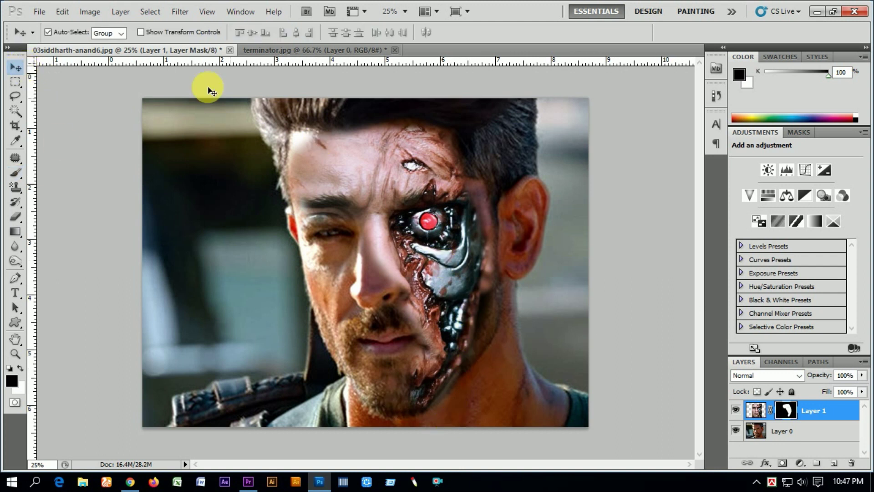
{"action": "left_click", "coordinate": [64, 13]}
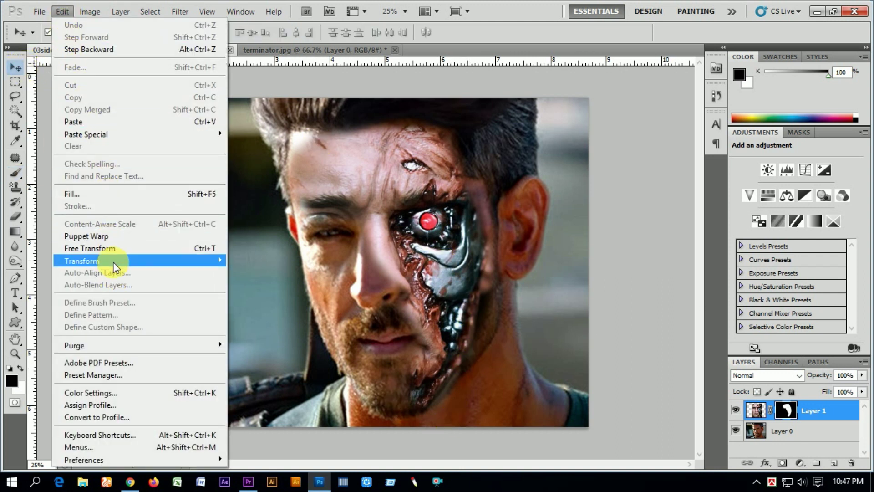
{"action": "left_click", "coordinate": [112, 248]}
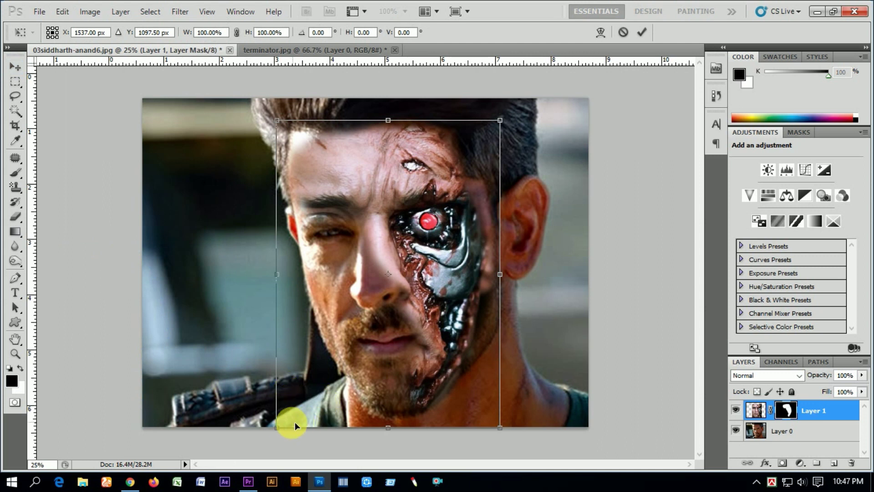
{"action": "left_click_drag", "start_coordinate": [286, 431], "coordinate": [288, 428]}
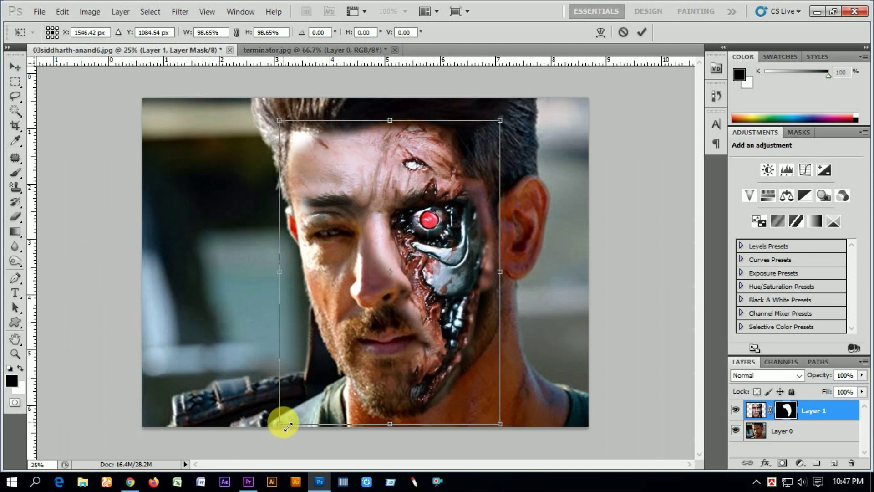
Warp the cyborg eye, cheek and jaw to follow the man's face and commit
{"action": "right_click", "coordinate": [397, 232]}
{"action": "left_click", "coordinate": [446, 326]}
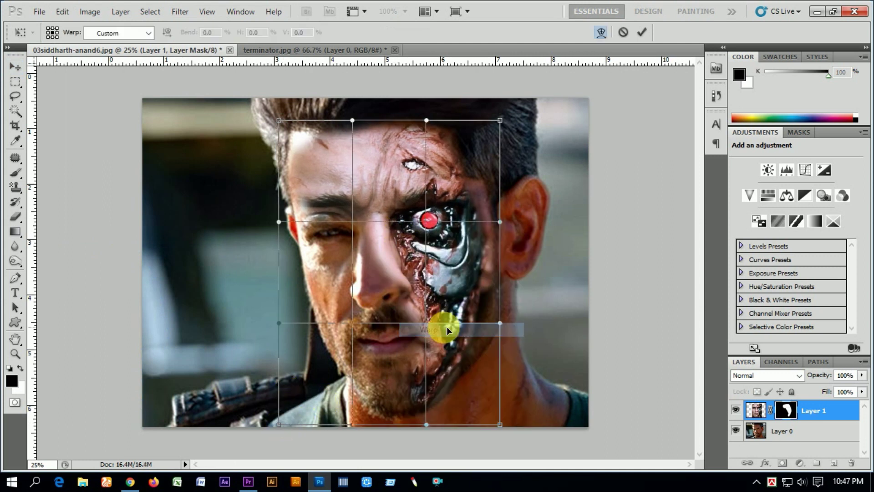
{"action": "left_click_drag", "start_coordinate": [446, 376], "coordinate": [450, 373]}
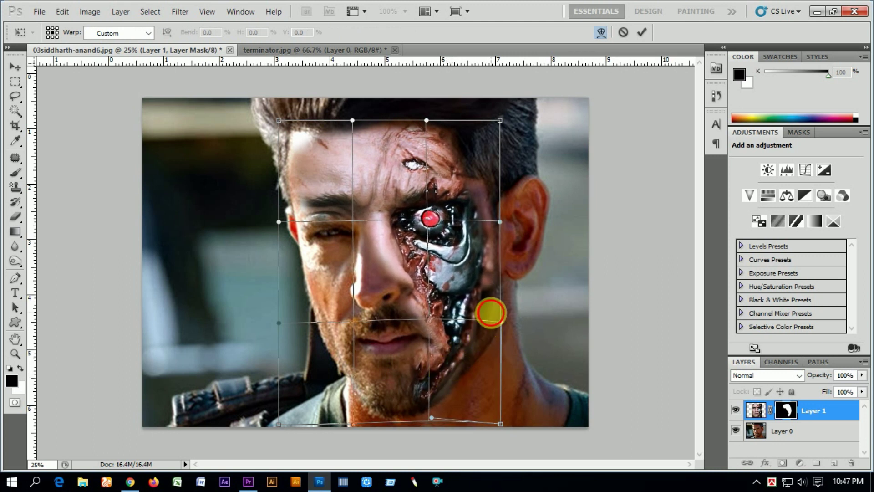
{"action": "left_click_drag", "start_coordinate": [489, 312], "coordinate": [498, 313]}
{"action": "left_click_drag", "start_coordinate": [491, 186], "coordinate": [498, 180]}
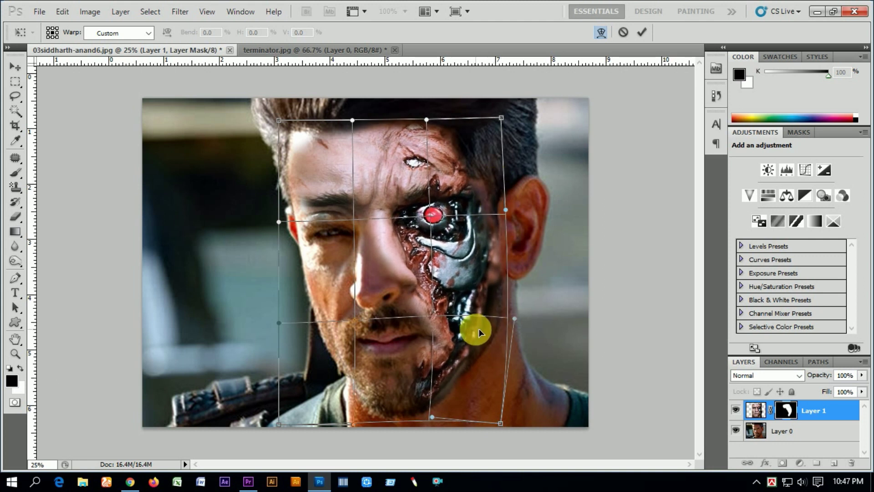
{"action": "left_click_drag", "start_coordinate": [478, 335], "coordinate": [471, 338]}
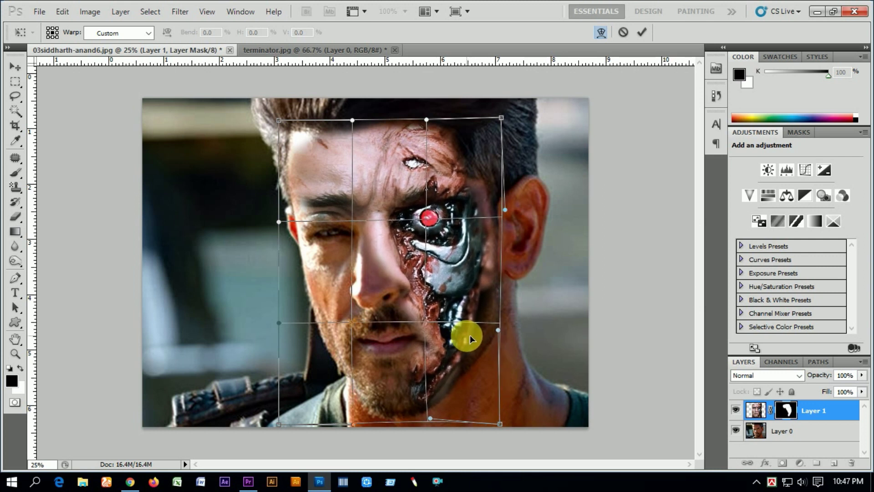
{"action": "left_click_drag", "start_coordinate": [433, 301], "coordinate": [414, 293]}
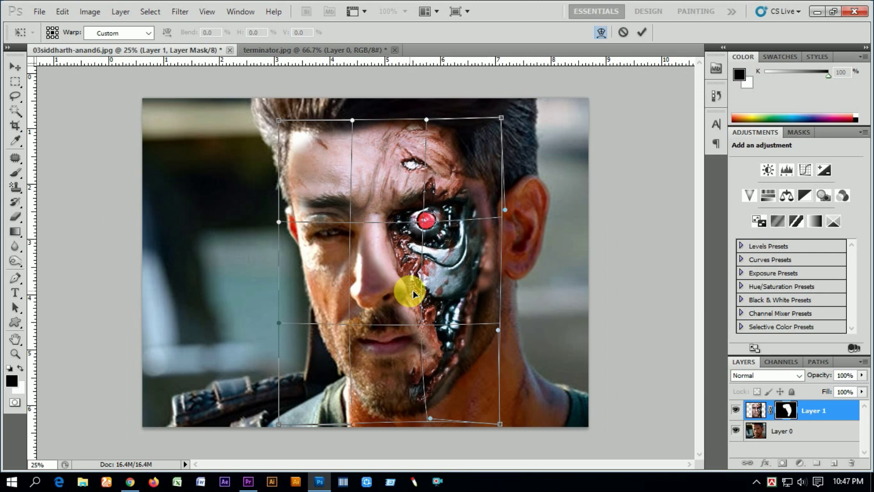
{"action": "left_click_drag", "start_coordinate": [468, 326], "coordinate": [469, 324]}
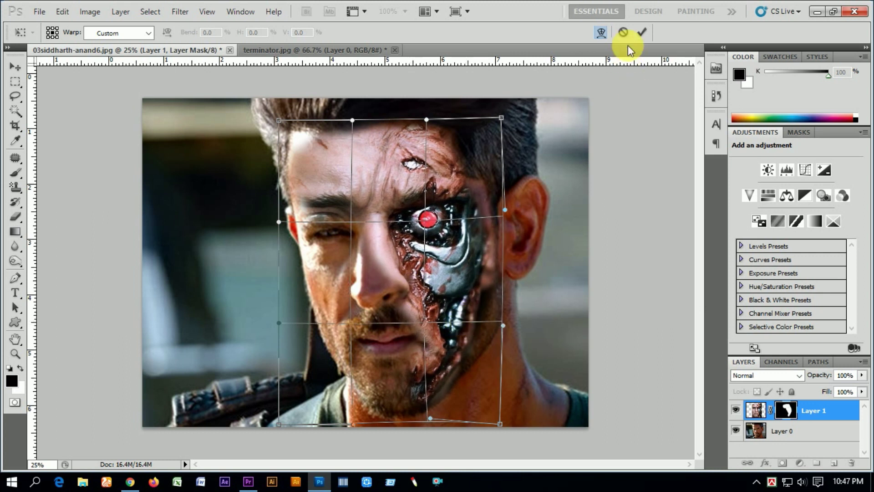
{"action": "left_click", "coordinate": [642, 32]}
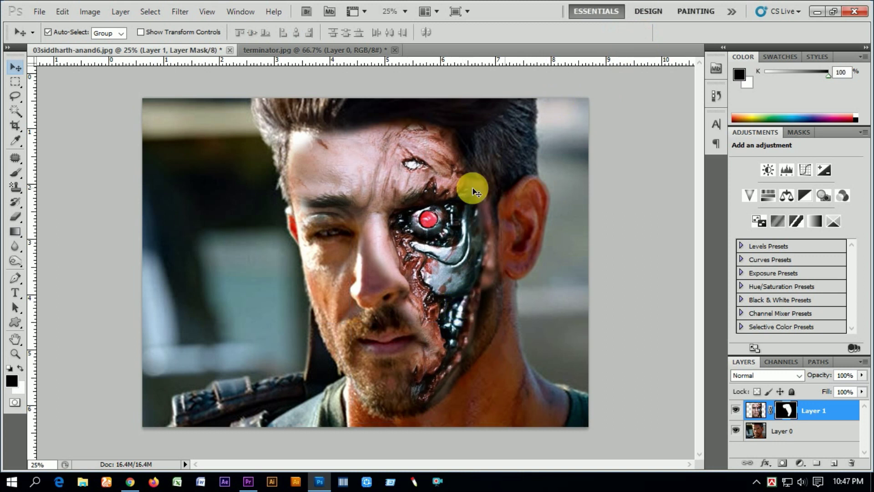
Brush over Layer 1's mask around the nose so the cyborg overlay blends into the face
{"action": "left_click", "coordinate": [17, 173]}
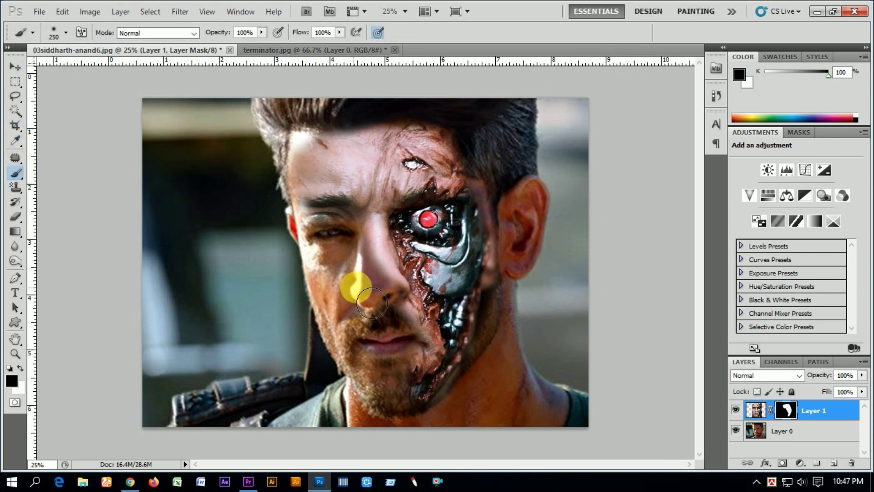
{"action": "mouse_move", "coordinate": [416, 321]}
{"action": "left_mouse_down"}
{"action": "mouse_move", "coordinate": [392, 243]}
{"action": "mouse_move", "coordinate": [399, 266]}
{"action": "mouse_move", "coordinate": [381, 245]}
{"action": "mouse_move", "coordinate": [352, 291]}
{"action": "mouse_move", "coordinate": [359, 257]}
{"action": "mouse_move", "coordinate": [317, 241]}
{"action": "mouse_move", "coordinate": [354, 242]}
{"action": "mouse_move", "coordinate": [318, 242]}
{"action": "mouse_move", "coordinate": [343, 331]}
{"action": "mouse_move", "coordinate": [339, 360]}
{"action": "mouse_move", "coordinate": [481, 370]}
{"action": "left_mouse_up"}
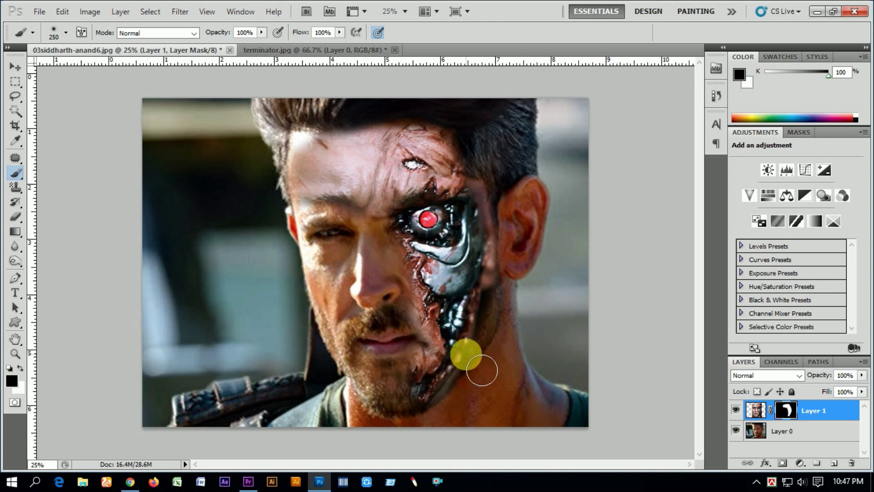
Apply Levels to Layer 0 with the black input at 11, then reselect Layer 1
{"action": "left_click", "coordinate": [793, 434]}
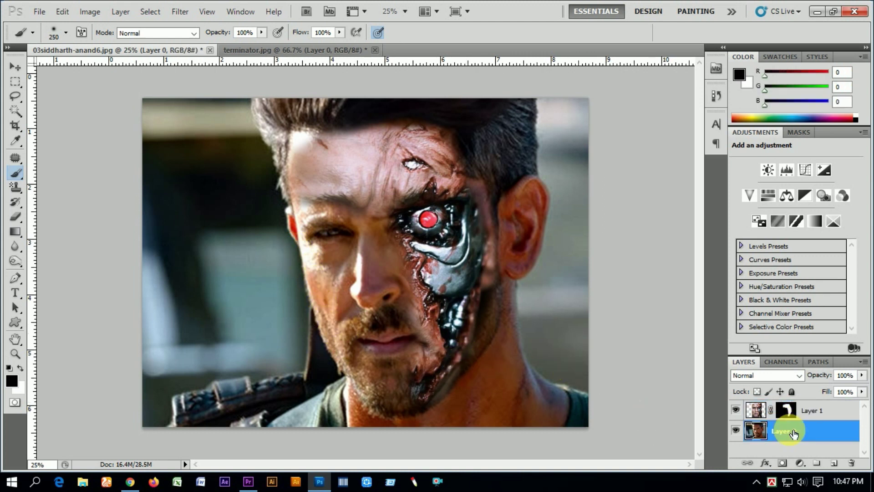
{"action": "left_click", "coordinate": [78, 12]}
{"action": "mouse_move", "coordinate": [110, 43]}
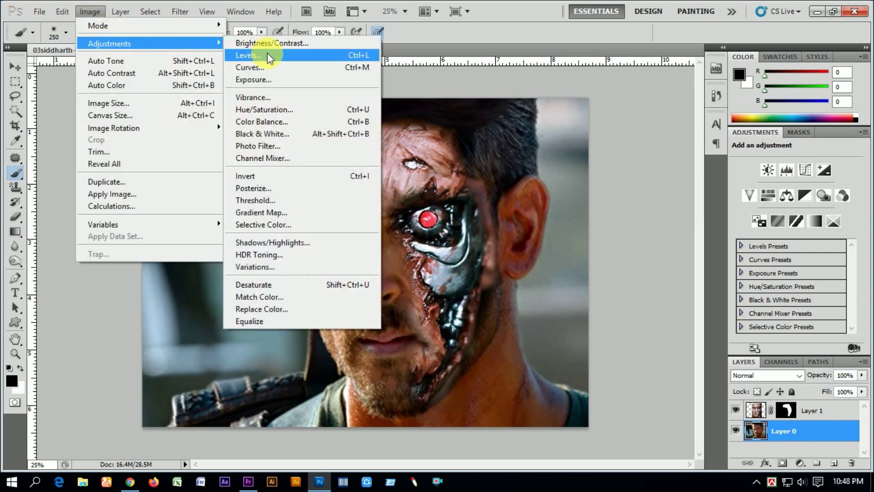
{"action": "left_click", "coordinate": [268, 56]}
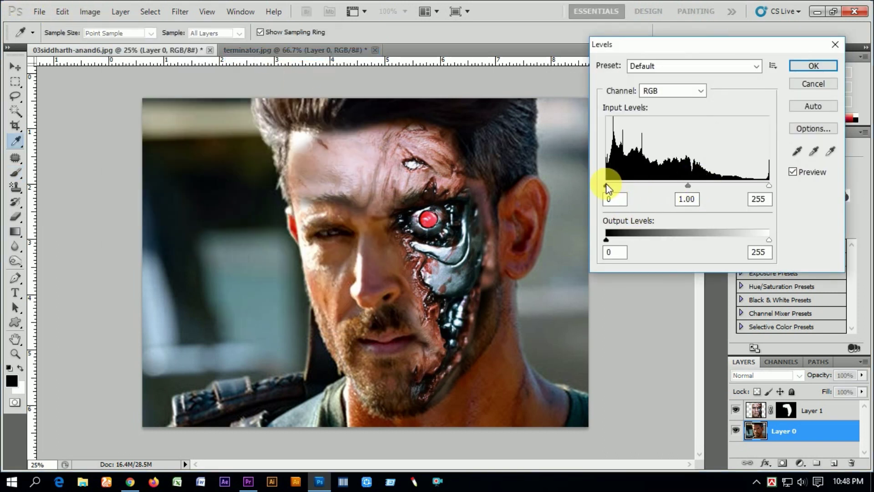
{"action": "left_click_drag", "start_coordinate": [613, 185], "coordinate": [616, 185]}
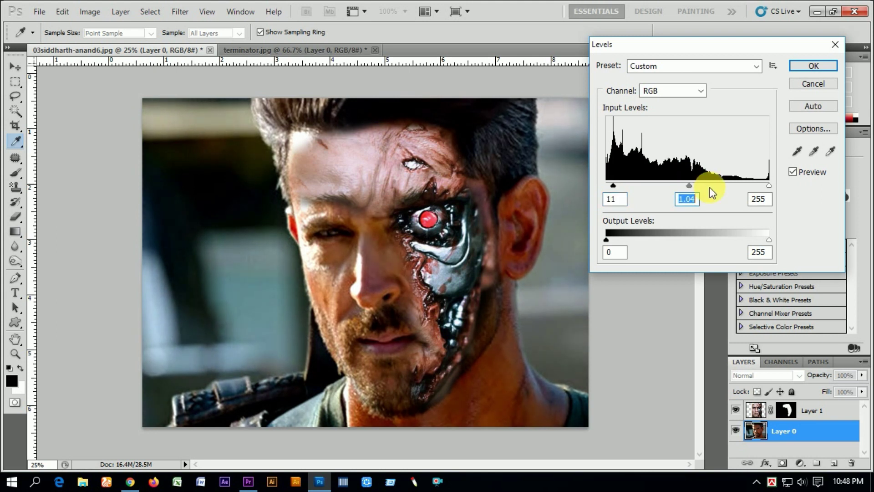
{"action": "left_click", "coordinate": [814, 67]}
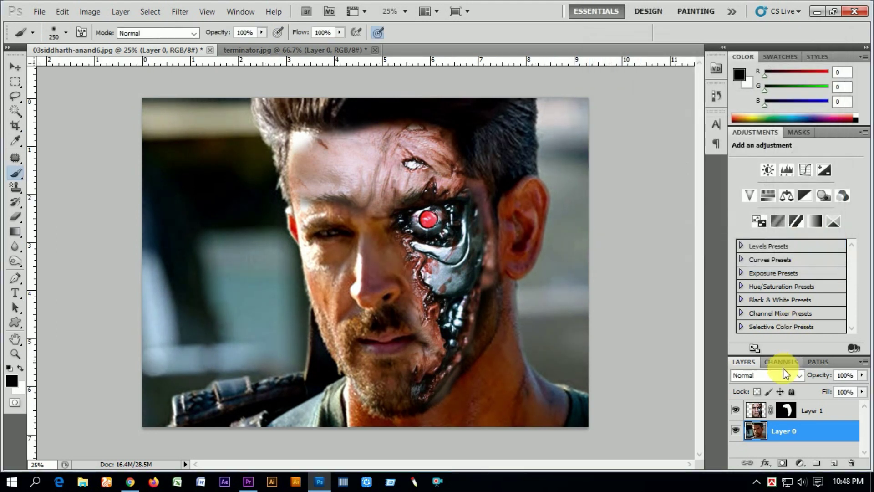
{"action": "left_click", "coordinate": [765, 414]}
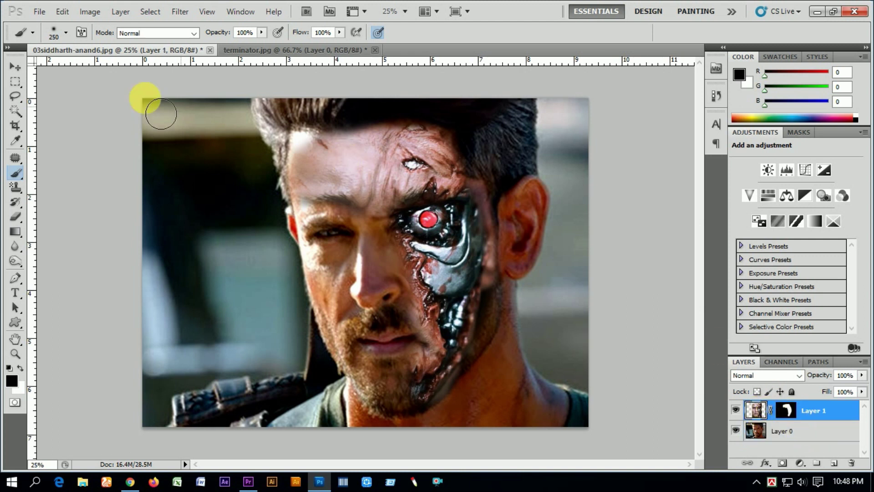
Apply Levels to Layer 1, raising the black input and nudging the midtone slider
{"action": "left_click", "coordinate": [87, 12]}
{"action": "mouse_move", "coordinate": [119, 43]}
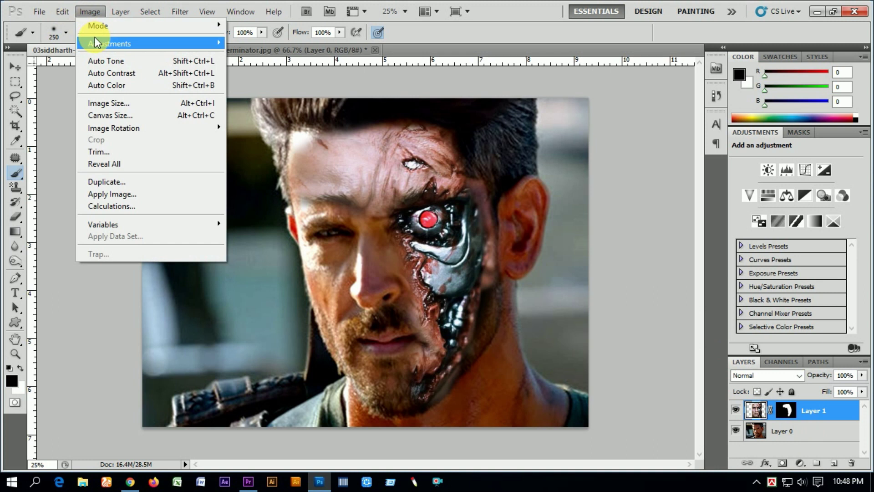
{"action": "left_click", "coordinate": [245, 55]}
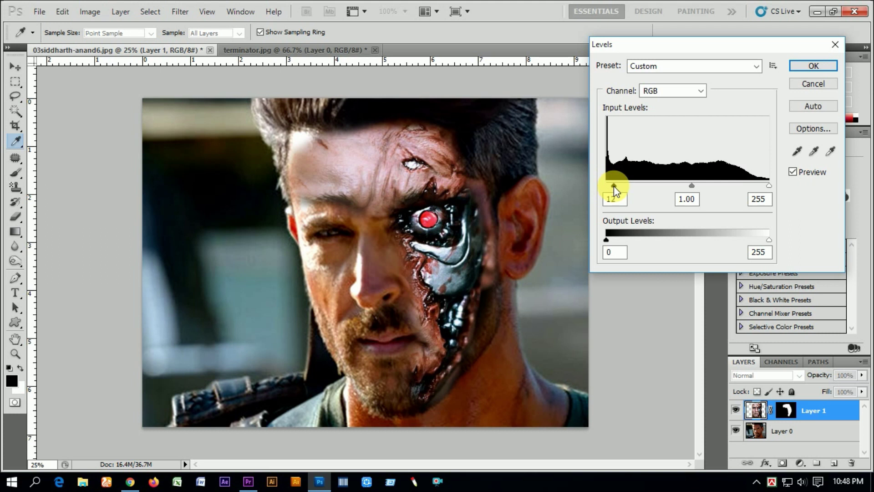
{"action": "left_click_drag", "start_coordinate": [692, 185], "coordinate": [694, 188]}
{"action": "left_click", "coordinate": [687, 186]}
{"action": "left_click_drag", "start_coordinate": [614, 185], "coordinate": [619, 191]}
{"action": "left_click", "coordinate": [807, 68]}
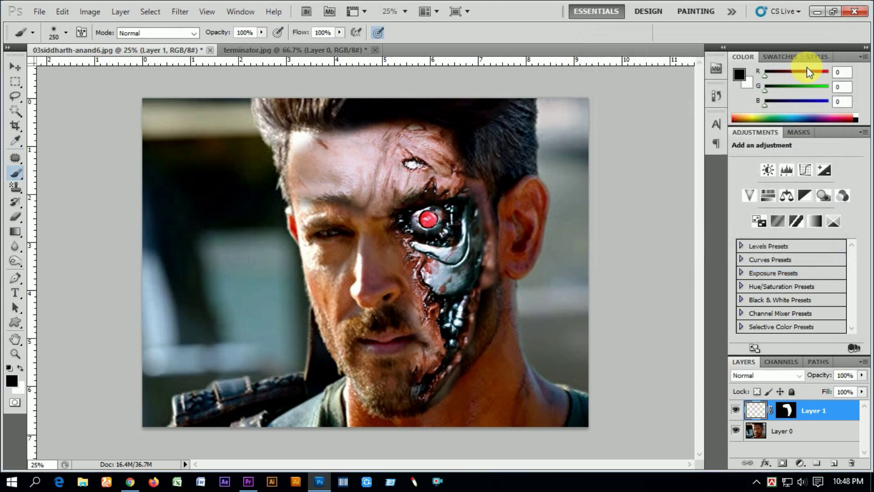
With a 250 px soft brush, paint Layer 1's mask white from neck and jaw up to the eye
{"action": "left_click", "coordinate": [16, 177]}
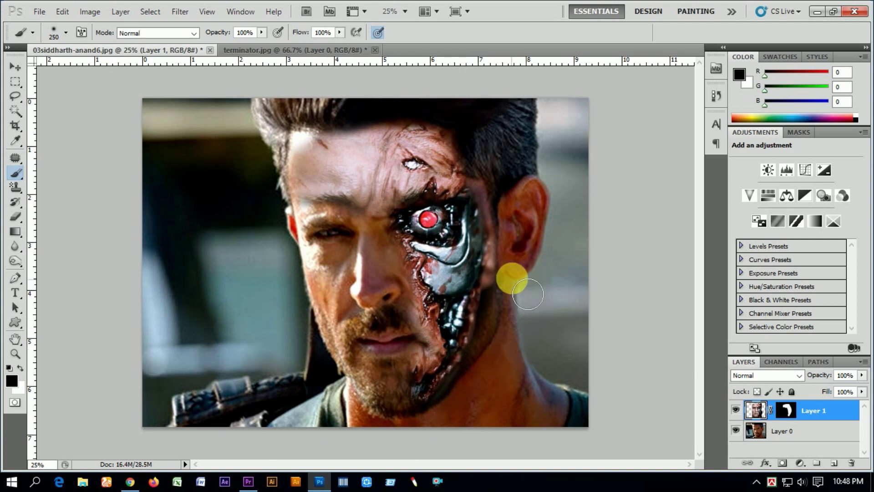
{"action": "right_click", "coordinate": [516, 276]}
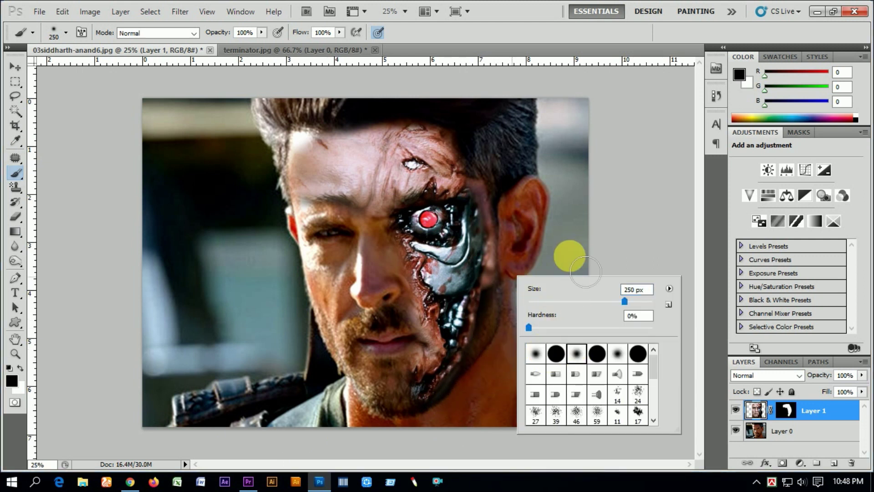
{"action": "left_click", "coordinate": [564, 260]}
{"action": "mouse_move", "coordinate": [528, 327]}
{"action": "left_mouse_down"}
{"action": "mouse_move", "coordinate": [483, 395]}
{"action": "mouse_move", "coordinate": [525, 278]}
{"action": "mouse_move", "coordinate": [4, 353]}
{"action": "left_mouse_up"}
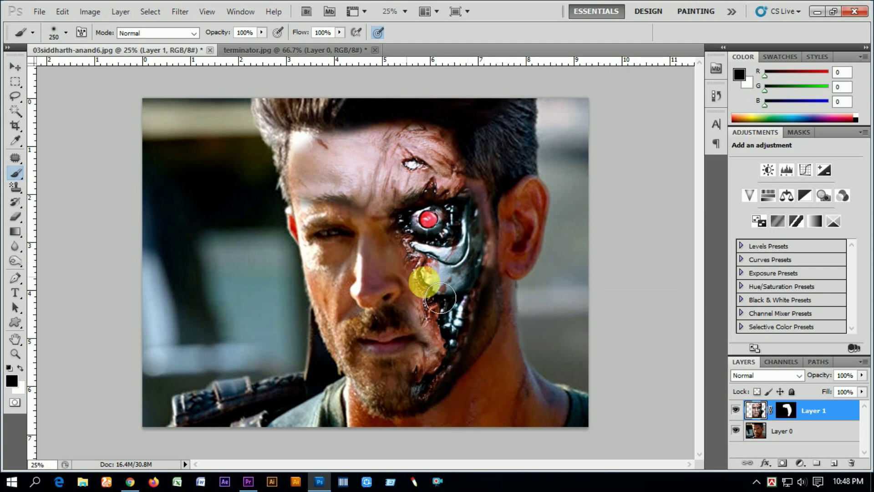
{"action": "left_click", "coordinate": [24, 365]}
{"action": "mouse_move", "coordinate": [487, 255]}
{"action": "left_mouse_down"}
{"action": "mouse_move", "coordinate": [485, 339]}
{"action": "mouse_move", "coordinate": [499, 255]}
{"action": "mouse_move", "coordinate": [480, 212]}
{"action": "mouse_move", "coordinate": [495, 231]}
{"action": "mouse_move", "coordinate": [500, 213]}
{"action": "mouse_move", "coordinate": [487, 240]}
{"action": "mouse_move", "coordinate": [413, 263]}
{"action": "mouse_move", "coordinate": [450, 308]}
{"action": "left_mouse_up"}
{"action": "key", "text": "x"}
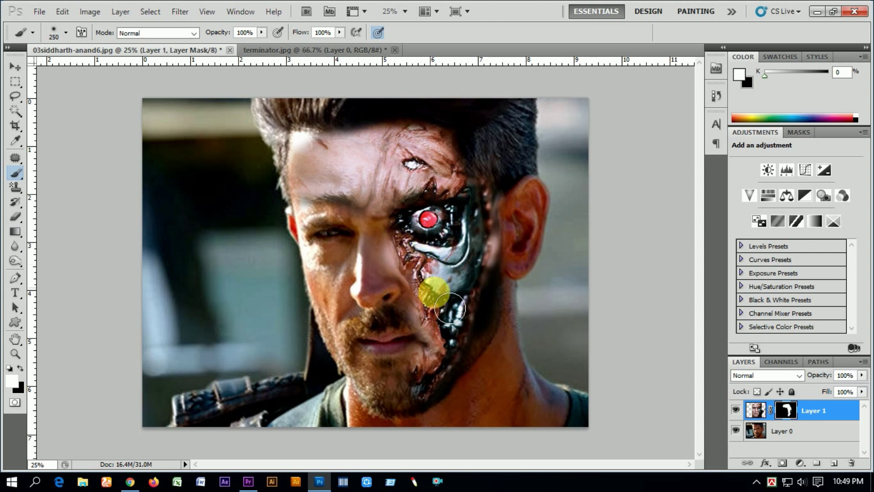
{"action": "mouse_move", "coordinate": [447, 338]}
{"action": "left_mouse_down"}
{"action": "mouse_move", "coordinate": [451, 330]}
{"action": "mouse_move", "coordinate": [432, 339]}
{"action": "mouse_move", "coordinate": [445, 242]}
{"action": "mouse_move", "coordinate": [413, 242]}
{"action": "mouse_move", "coordinate": [422, 226]}
{"action": "mouse_move", "coordinate": [449, 234]}
{"action": "mouse_move", "coordinate": [405, 240]}
{"action": "mouse_move", "coordinate": [473, 259]}
{"action": "mouse_move", "coordinate": [417, 242]}
{"action": "mouse_move", "coordinate": [401, 246]}
{"action": "left_mouse_up"}
Magic Wand the forehead, extend to similar skin tones, and feather the selection 5 px
{"action": "left_click", "coordinate": [15, 111]}
{"action": "left_click", "coordinate": [346, 158]}
{"action": "right_click", "coordinate": [346, 160]}
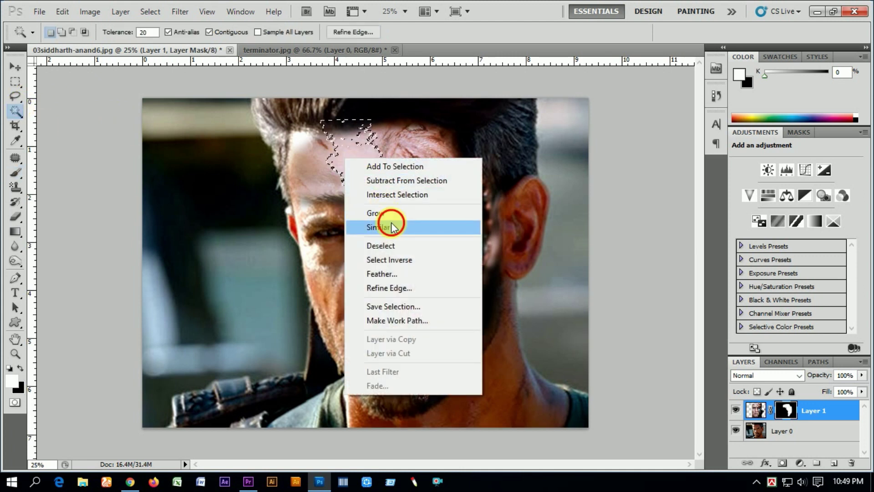
{"action": "left_click", "coordinate": [391, 225]}
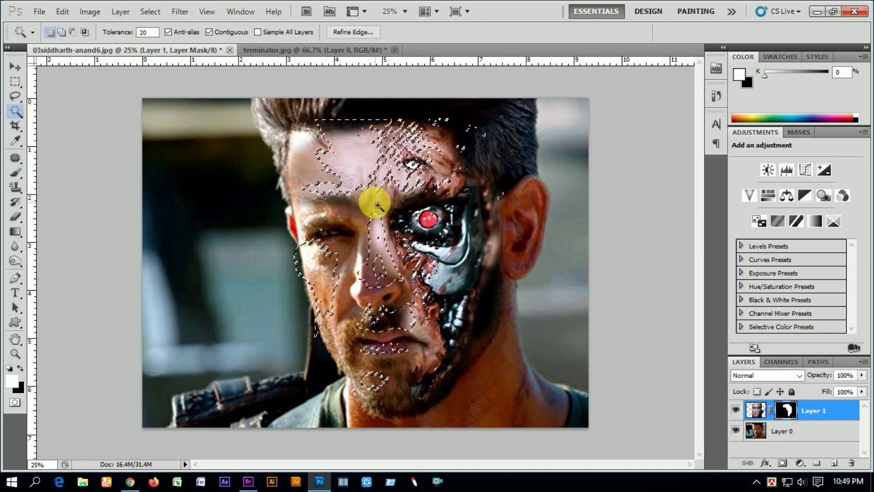
{"action": "right_click", "coordinate": [323, 165]}
{"action": "left_click", "coordinate": [382, 281]}
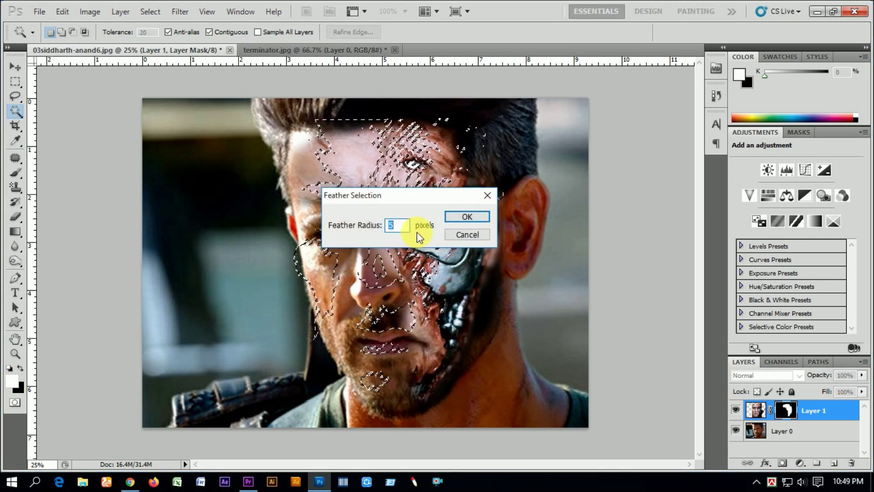
{"action": "key", "text": "Return"}
Apply Levels to the cyborg mask in that selection with the midtone at 0.59
{"action": "left_click", "coordinate": [90, 12]}
{"action": "mouse_move", "coordinate": [107, 42]}
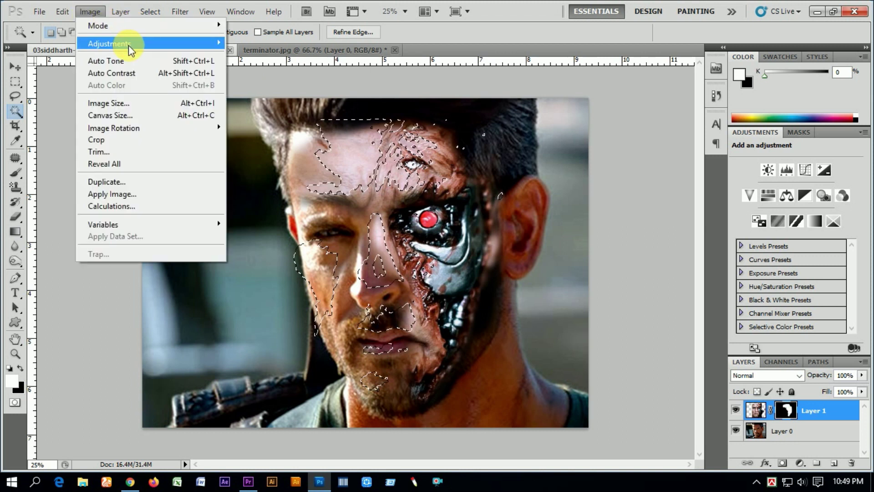
{"action": "left_click", "coordinate": [255, 59]}
{"action": "mouse_move", "coordinate": [607, 186]}
{"action": "left_mouse_down"}
{"action": "mouse_move", "coordinate": [685, 188]}
{"action": "mouse_move", "coordinate": [598, 189]}
{"action": "left_mouse_up"}
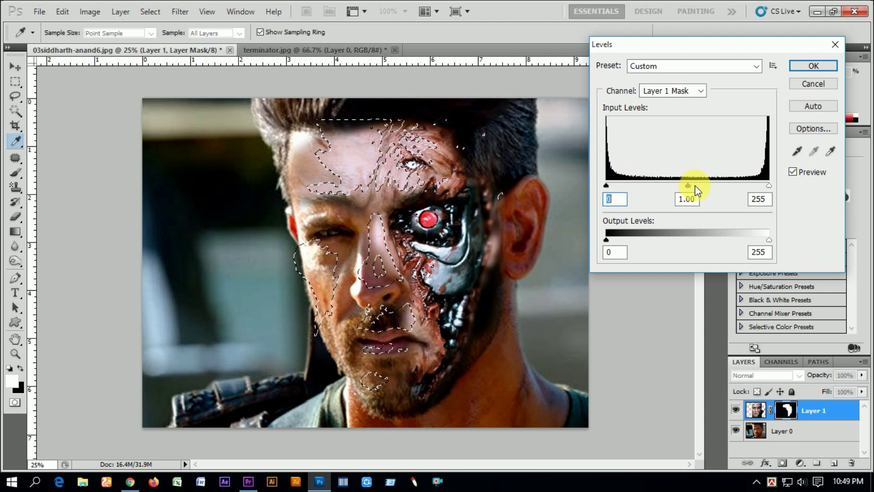
{"action": "left_click_drag", "start_coordinate": [688, 186], "coordinate": [711, 188]}
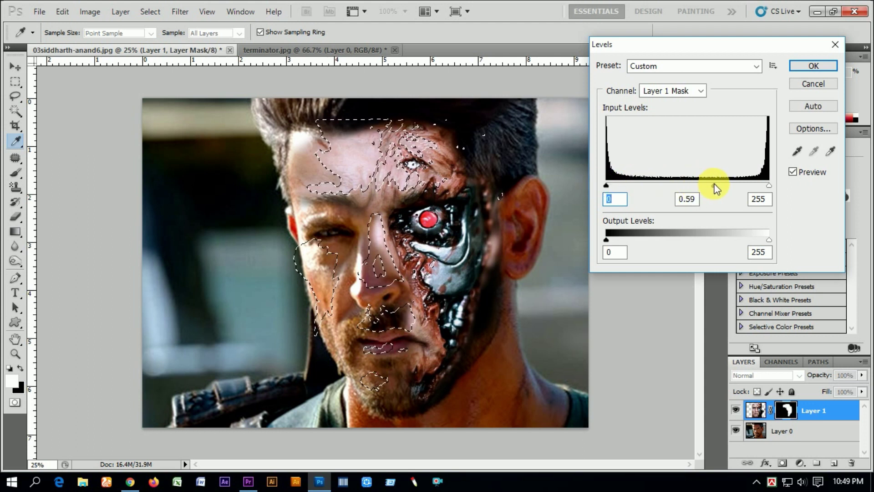
{"action": "left_click", "coordinate": [795, 67]}
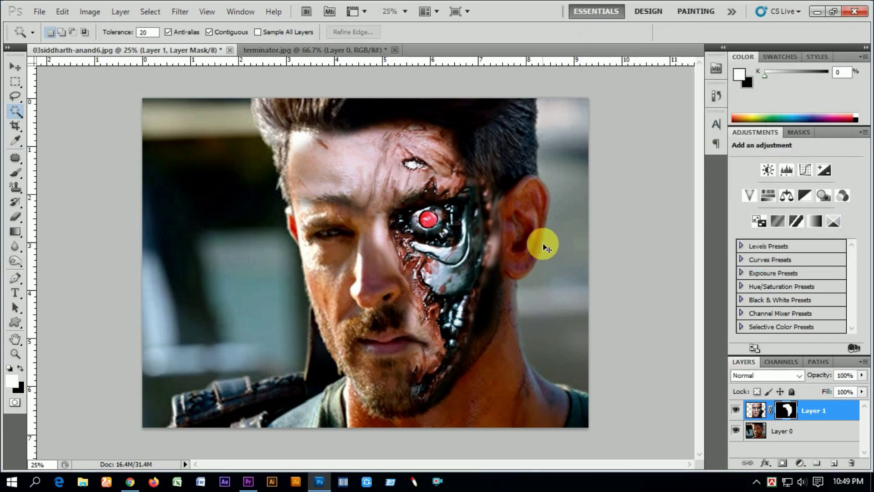
Deselect the skin and apply Layer 1's mask permanently
{"action": "left_click", "coordinate": [517, 265]}
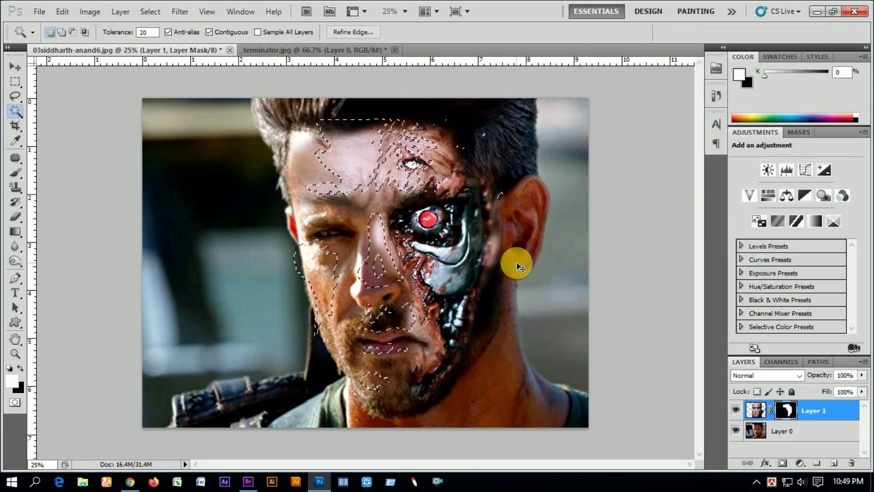
{"action": "key", "text": "ctrl+d"}
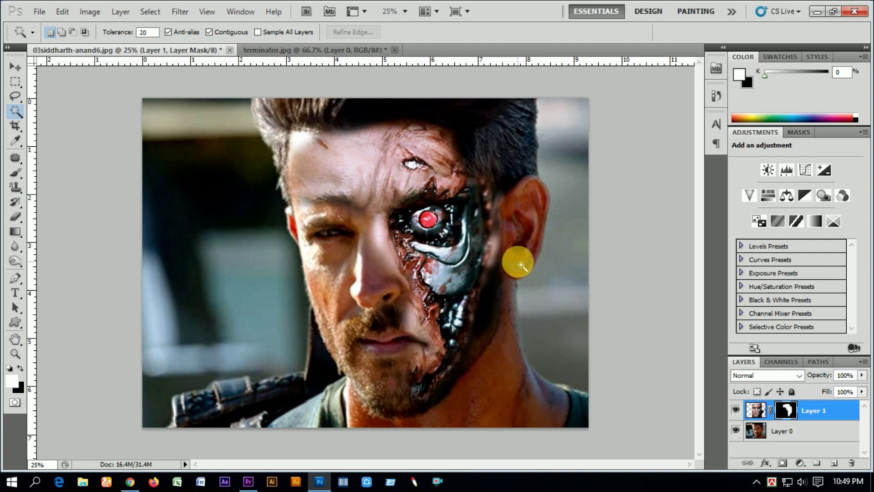
{"action": "left_click", "coordinate": [793, 424]}
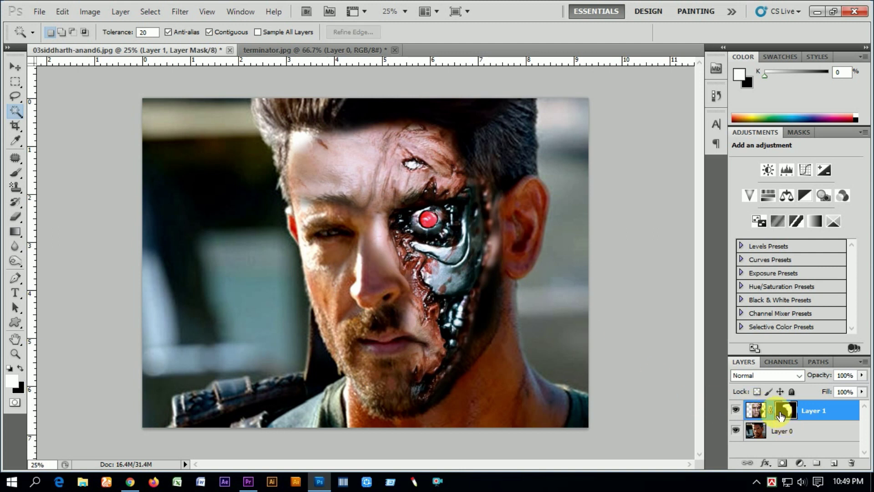
{"action": "right_click", "coordinate": [780, 415]}
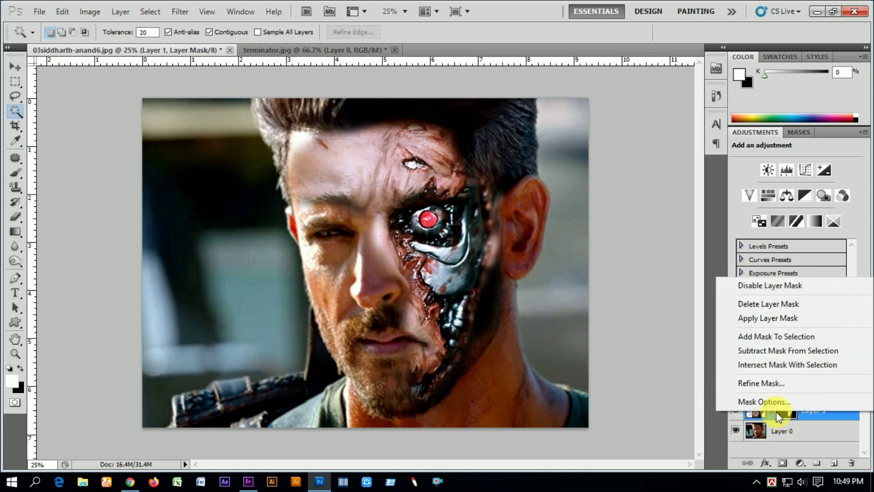
{"action": "left_click", "coordinate": [770, 317]}
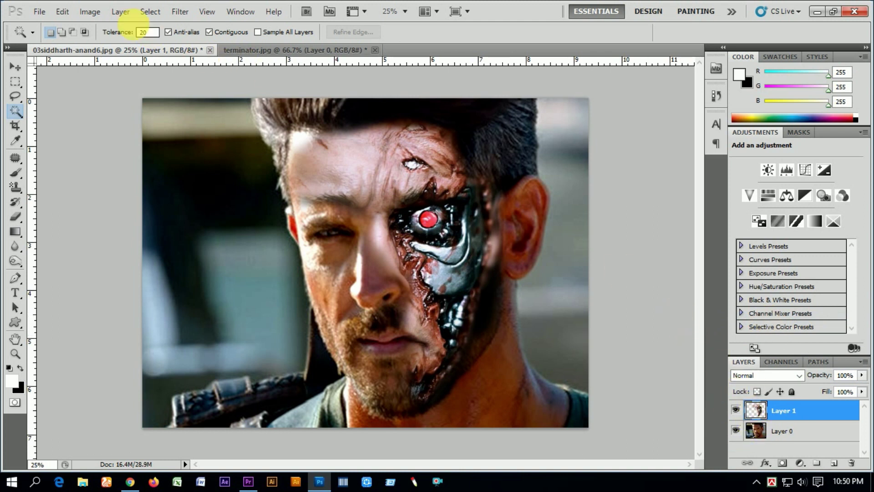
Apply Levels to the cyborg layer with black 5 and midtone 1.10
{"action": "left_click", "coordinate": [89, 12]}
{"action": "mouse_move", "coordinate": [110, 43]}
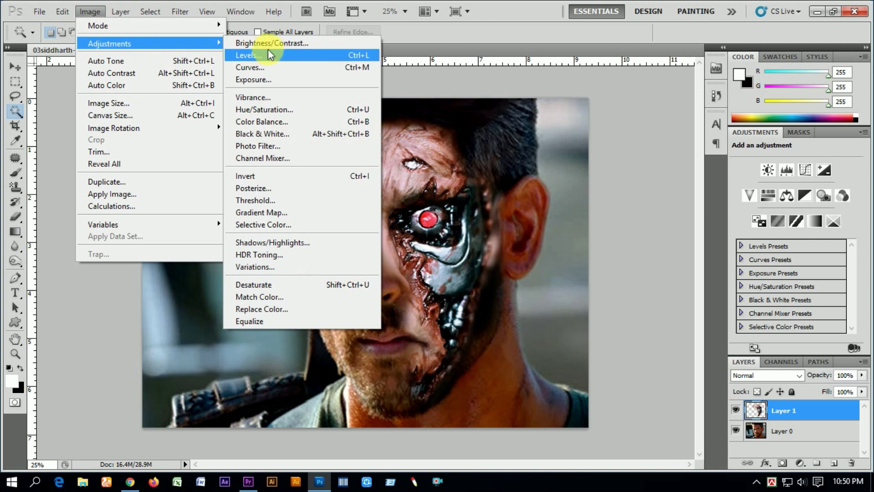
{"action": "left_click", "coordinate": [279, 60]}
{"action": "mouse_move", "coordinate": [604, 186]}
{"action": "left_mouse_down"}
{"action": "mouse_move", "coordinate": [622, 187]}
{"action": "mouse_move", "coordinate": [610, 187]}
{"action": "left_mouse_up"}
{"action": "left_click", "coordinate": [609, 186]}
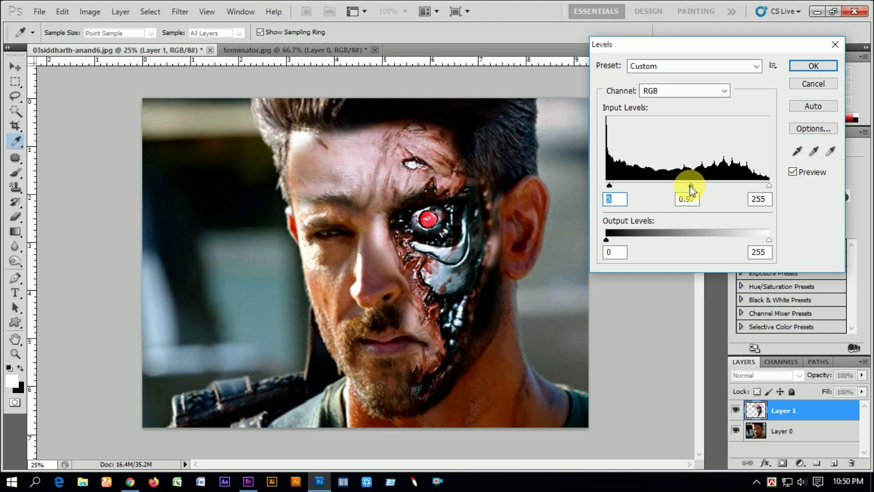
{"action": "left_click", "coordinate": [814, 65]}
Lasso the forehead and left brow and feather the selection 150 px
{"action": "right_click", "coordinate": [17, 119]}
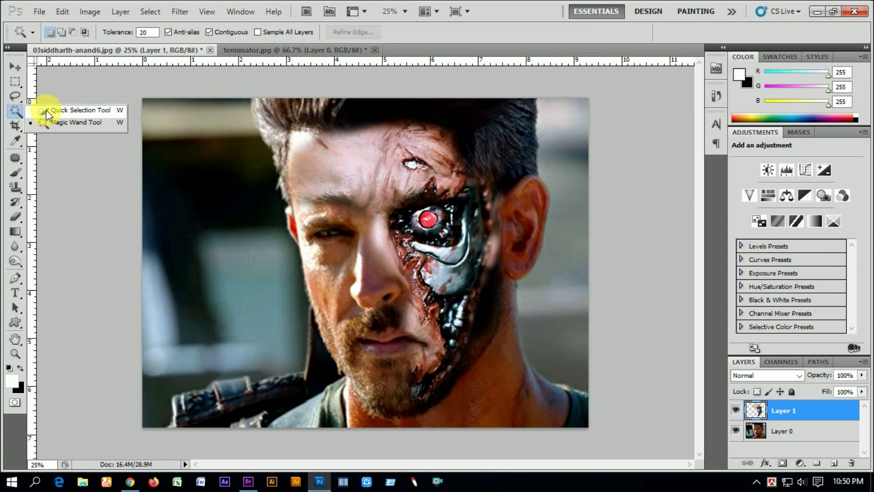
{"action": "left_click", "coordinate": [68, 111]}
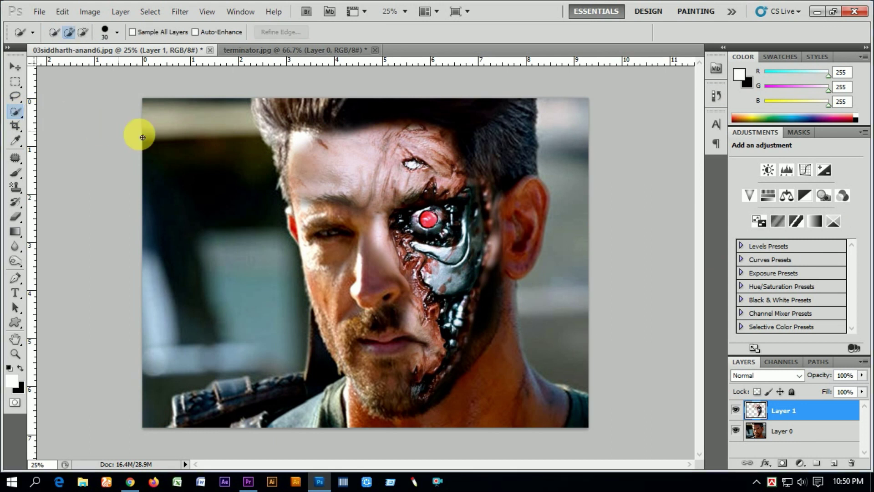
{"action": "left_click", "coordinate": [15, 96]}
{"action": "mouse_move", "coordinate": [302, 223]}
{"action": "left_mouse_down"}
{"action": "mouse_move", "coordinate": [325, 215]}
{"action": "mouse_move", "coordinate": [357, 228]}
{"action": "mouse_move", "coordinate": [406, 304]}
{"action": "mouse_move", "coordinate": [400, 197]}
{"action": "mouse_move", "coordinate": [416, 156]}
{"action": "mouse_move", "coordinate": [303, 102]}
{"action": "mouse_move", "coordinate": [359, 234]}
{"action": "mouse_move", "coordinate": [353, 196]}
{"action": "left_mouse_up"}
{"action": "right_click", "coordinate": [347, 156]}
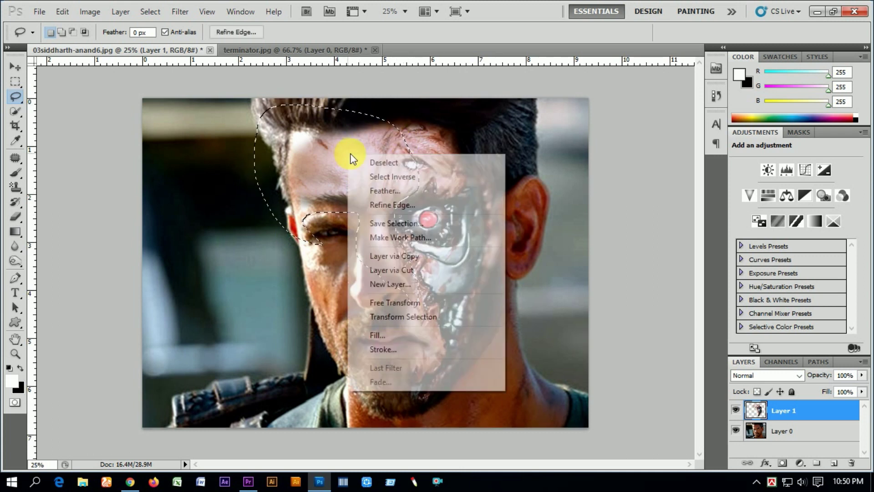
{"action": "left_click", "coordinate": [364, 190]}
{"action": "type", "text": "150"}
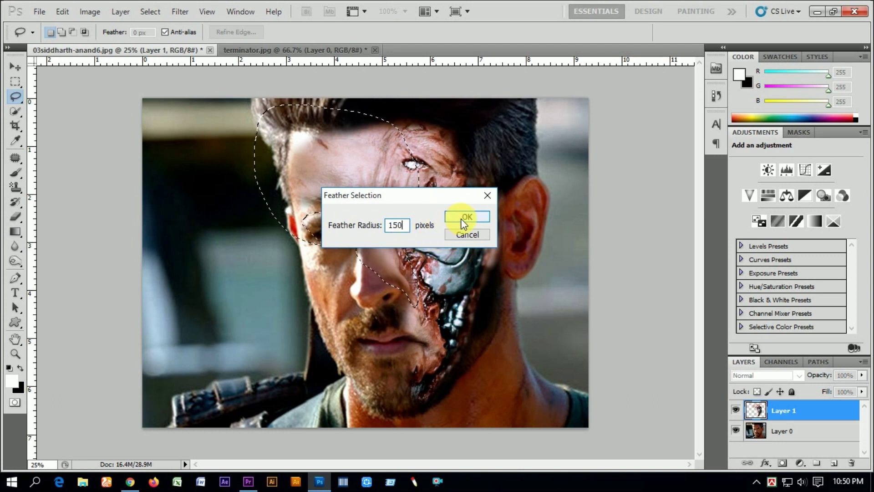
{"action": "left_click", "coordinate": [461, 218]}
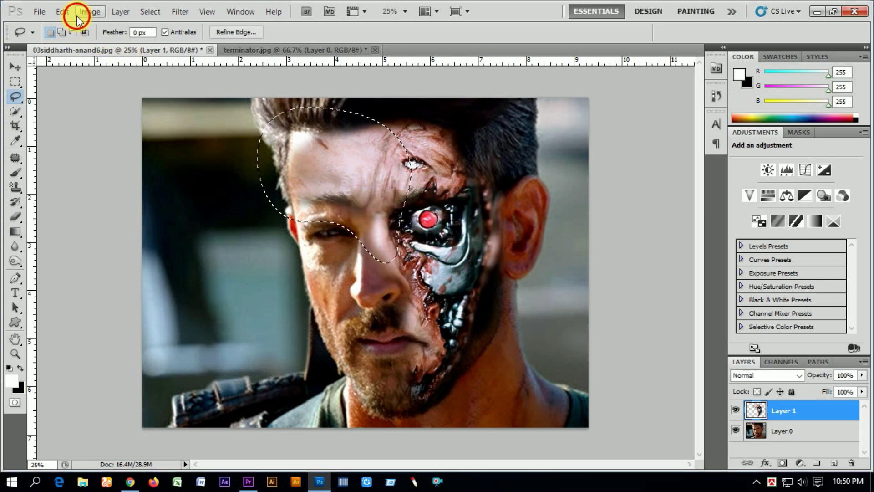
Apply Levels with black 94 and midtone 0.71 to that area, then deselect
{"action": "left_click", "coordinate": [86, 12]}
{"action": "left_click", "coordinate": [269, 59]}
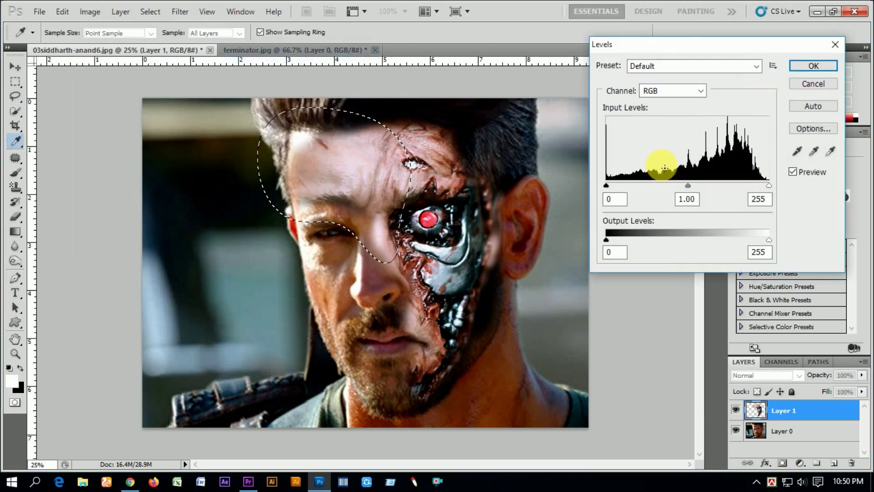
{"action": "left_click_drag", "start_coordinate": [606, 186], "coordinate": [666, 183]}
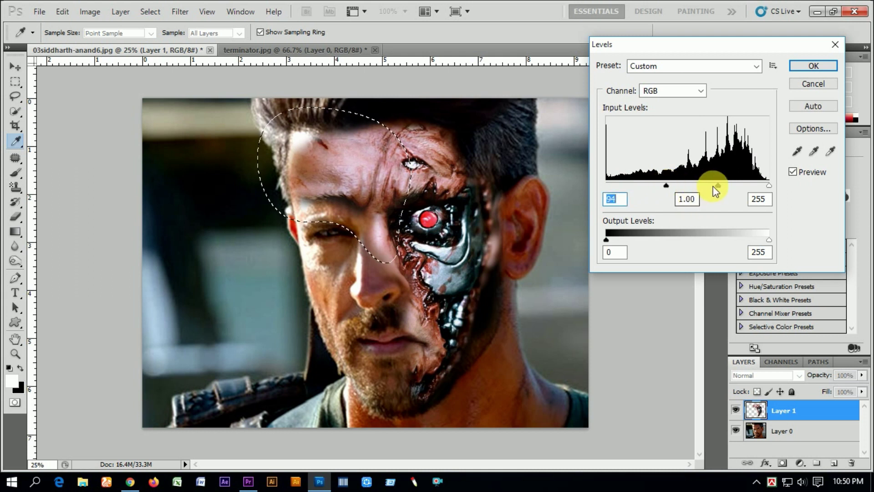
{"action": "left_click_drag", "start_coordinate": [721, 185], "coordinate": [726, 186]}
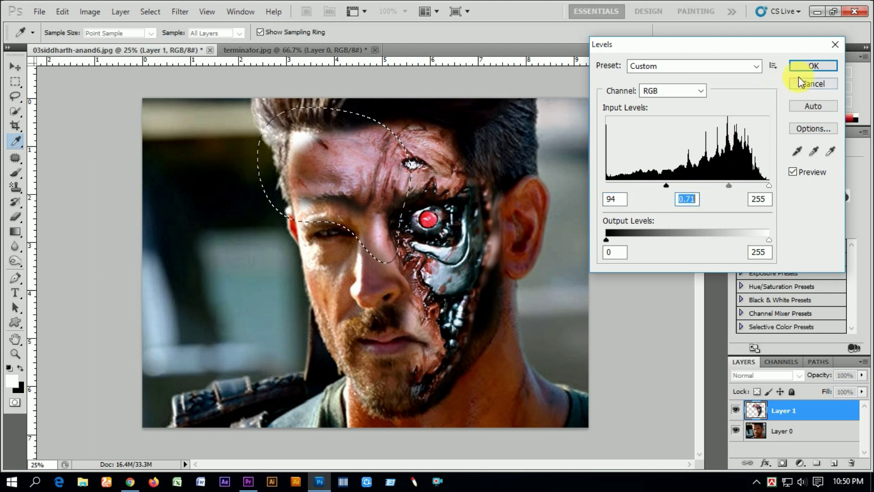
{"action": "left_click", "coordinate": [806, 66]}
{"action": "left_click", "coordinate": [586, 215]}
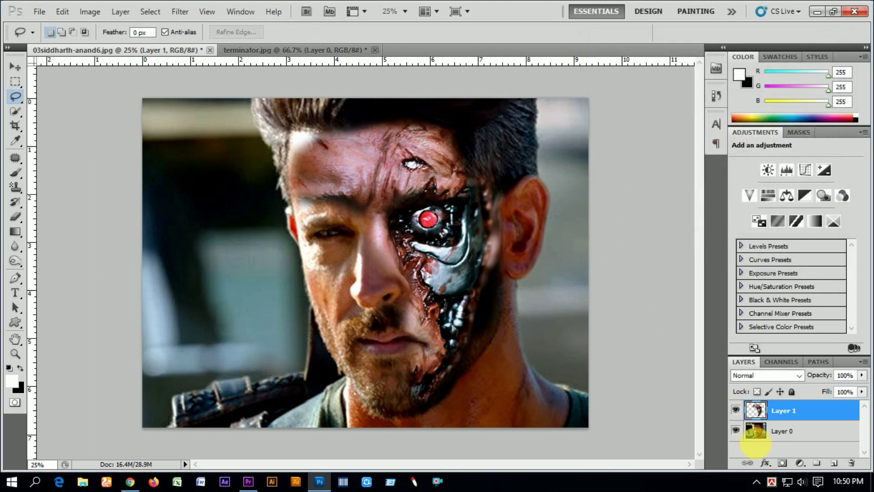
Apply Levels to Layer 0 with midtone 1.15 and the black point near 0
{"action": "left_click", "coordinate": [792, 433]}
{"action": "left_click", "coordinate": [90, 11]}
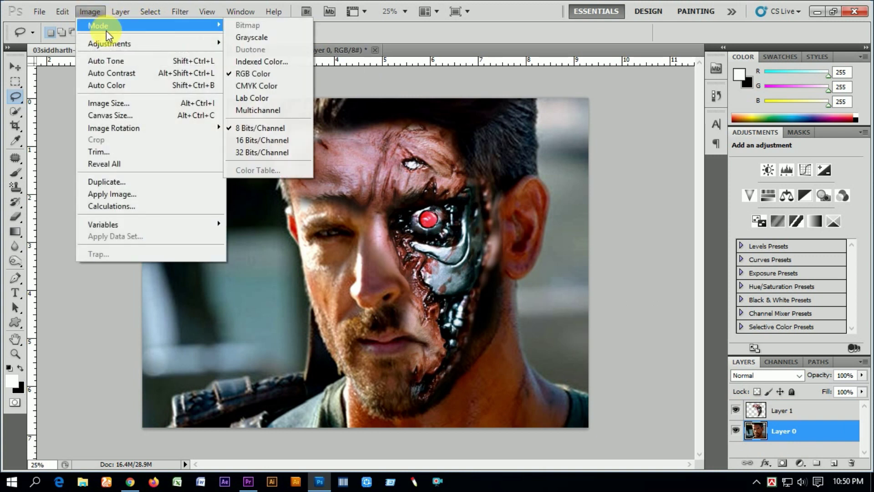
{"action": "left_click", "coordinate": [289, 60]}
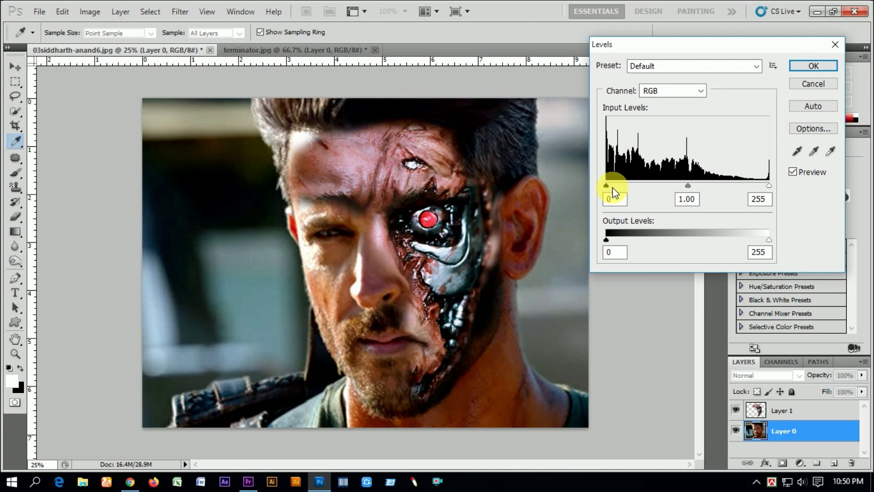
{"action": "left_click_drag", "start_coordinate": [616, 186], "coordinate": [610, 186]}
{"action": "left_click_drag", "start_coordinate": [696, 186], "coordinate": [681, 185]}
{"action": "left_click", "coordinate": [682, 181]}
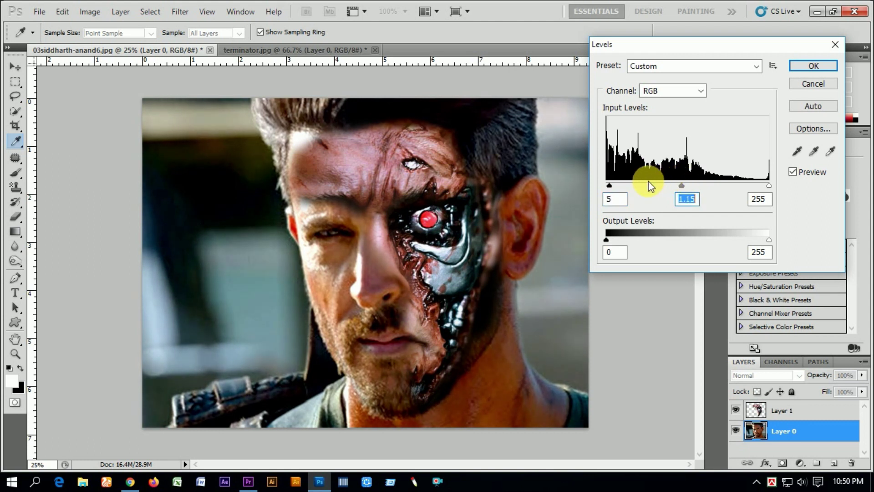
{"action": "left_click_drag", "start_coordinate": [611, 188], "coordinate": [607, 190]}
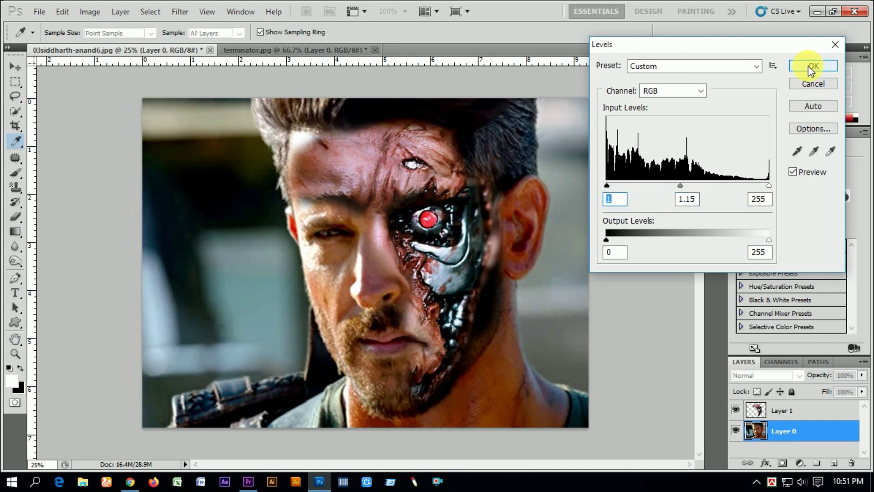
{"action": "left_click", "coordinate": [808, 66]}
{"action": "left_click", "coordinate": [90, 12]}
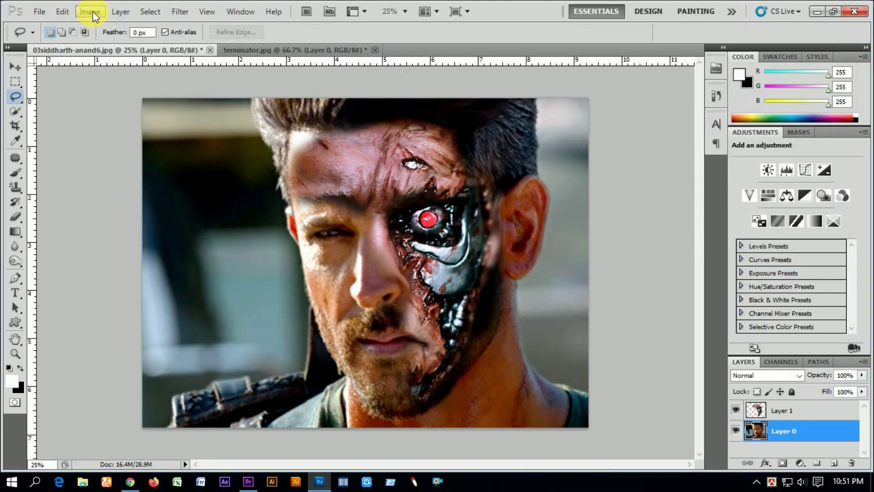
Apply Selective Color to the portrait's reds: Cyan +30, Yellow −28, Black +19
{"action": "left_click", "coordinate": [94, 15]}
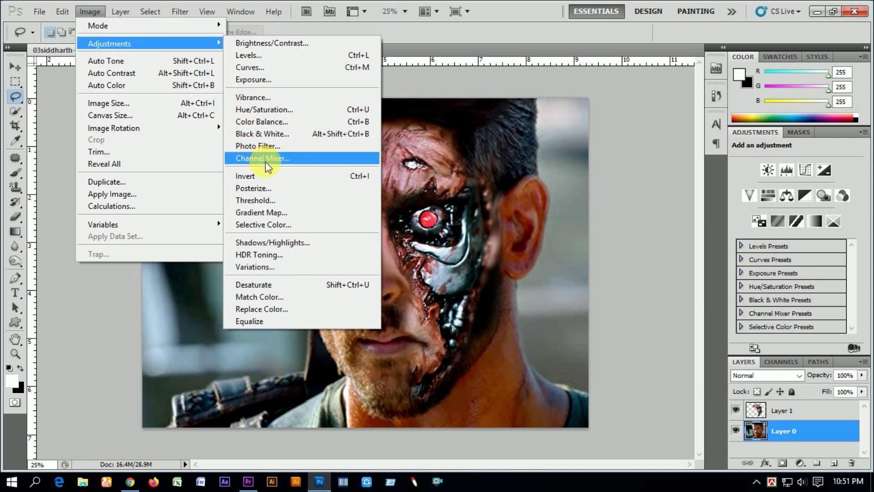
{"action": "left_click", "coordinate": [281, 227]}
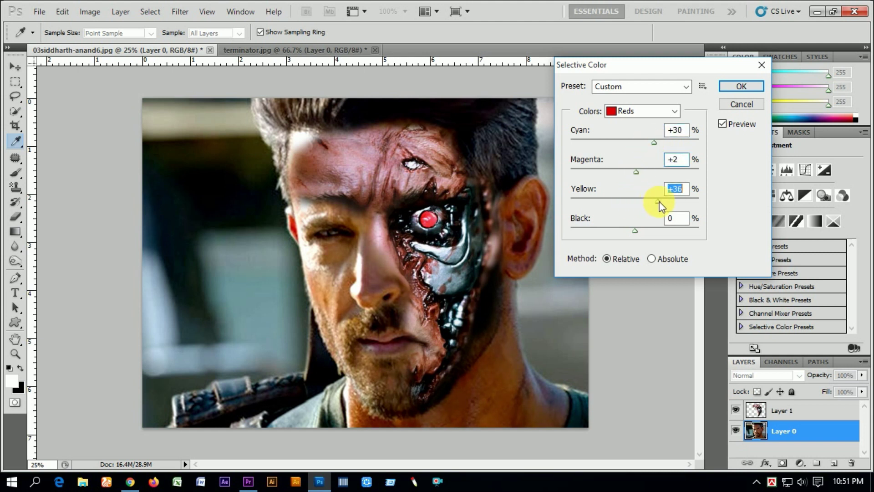
{"action": "left_click_drag", "start_coordinate": [617, 200], "coordinate": [617, 201]}
{"action": "mouse_move", "coordinate": [635, 230]}
{"action": "left_mouse_down"}
{"action": "mouse_move", "coordinate": [647, 230]}
{"action": "mouse_move", "coordinate": [635, 228]}
{"action": "left_mouse_up"}
{"action": "left_click", "coordinate": [741, 86]}
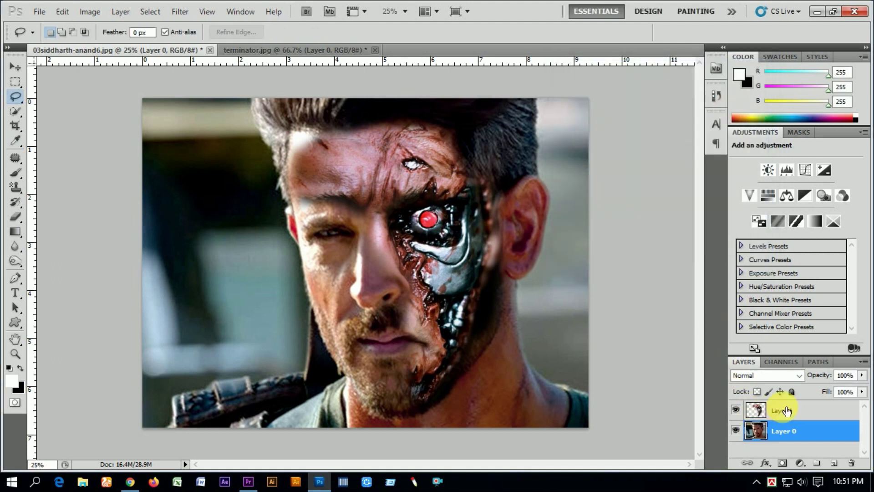
Select Layer 1 and Layer 0 together and merge them into one layer
{"action": "left_click", "coordinate": [788, 411], "text": "ctrl"}
{"action": "right_click", "coordinate": [788, 411]}
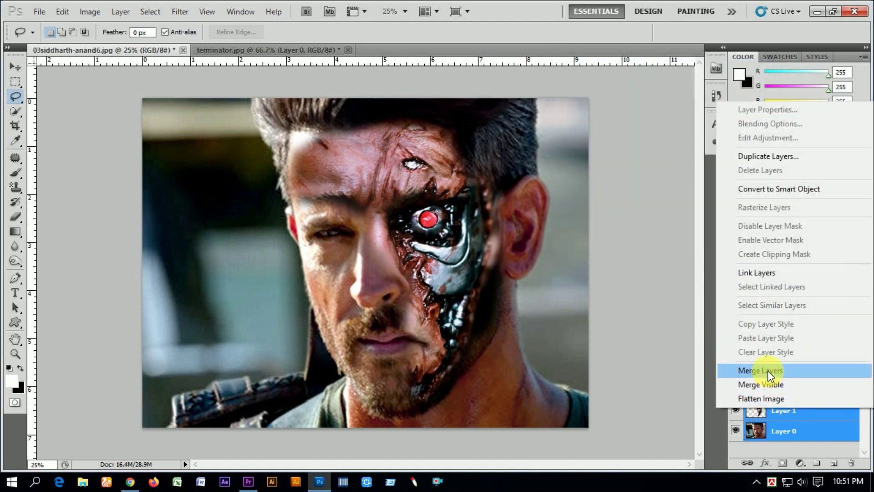
{"action": "left_click", "coordinate": [769, 368]}
Brighten the merged image with Curves, raising the midtone and shadow points
{"action": "left_click", "coordinate": [90, 12]}
{"action": "mouse_move", "coordinate": [109, 43]}
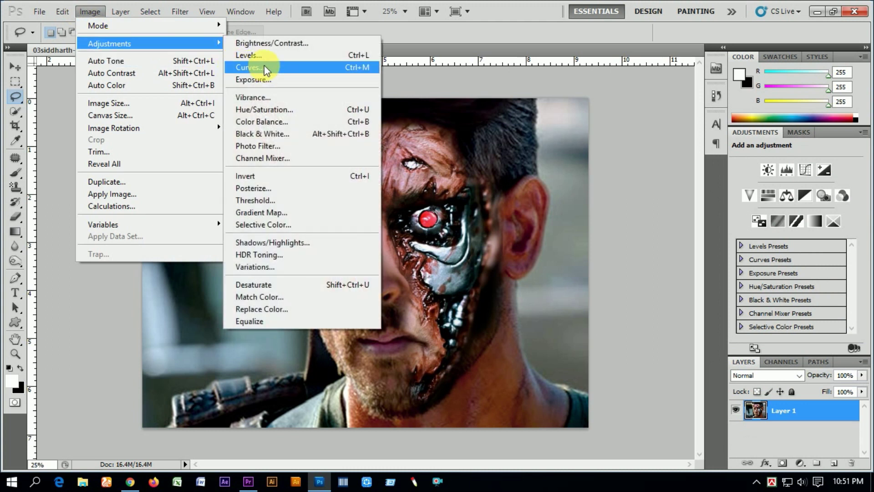
{"action": "left_click", "coordinate": [265, 65]}
{"action": "left_click_drag", "start_coordinate": [676, 185], "coordinate": [678, 177]}
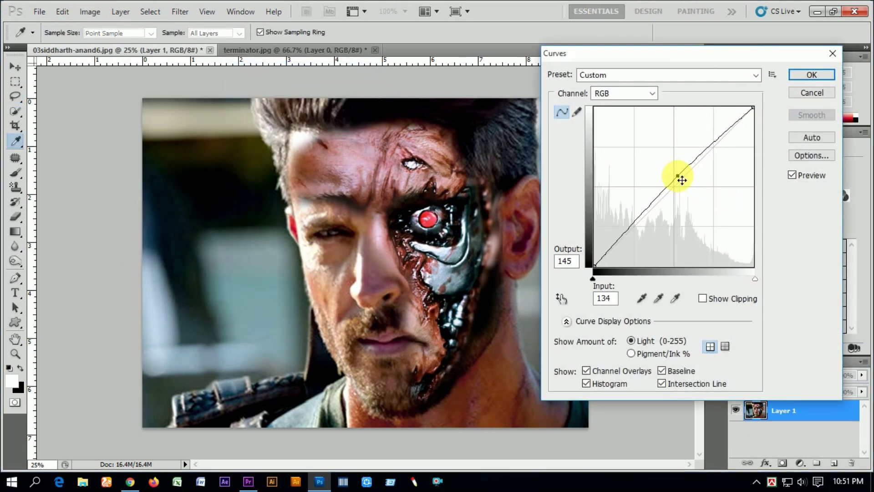
{"action": "left_click_drag", "start_coordinate": [636, 213], "coordinate": [642, 222]}
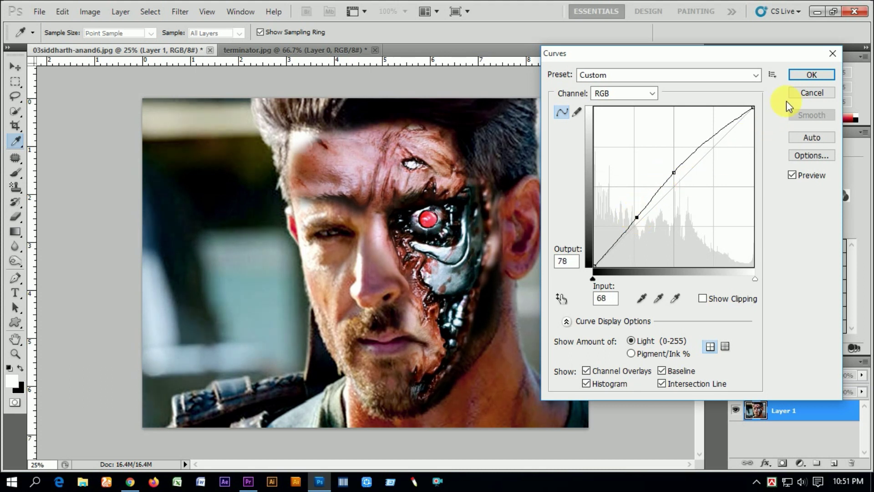
{"action": "left_click", "coordinate": [799, 74]}
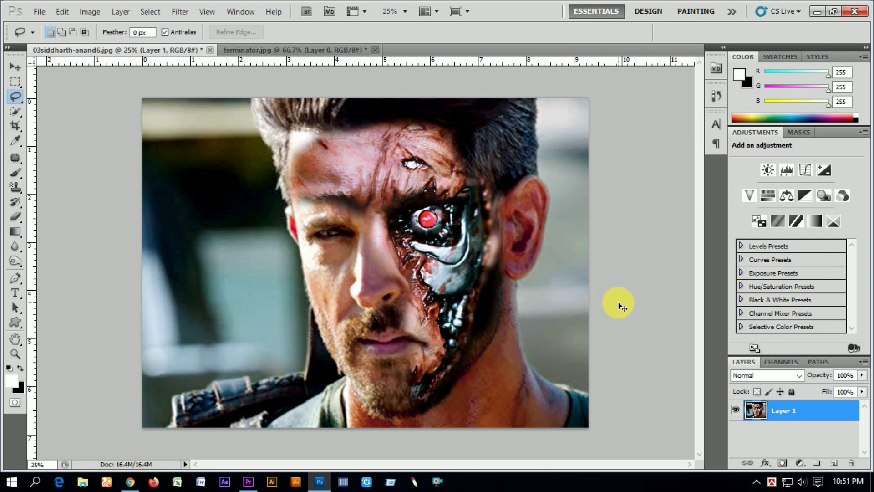
{"action": "scroll", "coordinate": [618, 302], "scroll_direction": "up", "scroll_amount": 1}
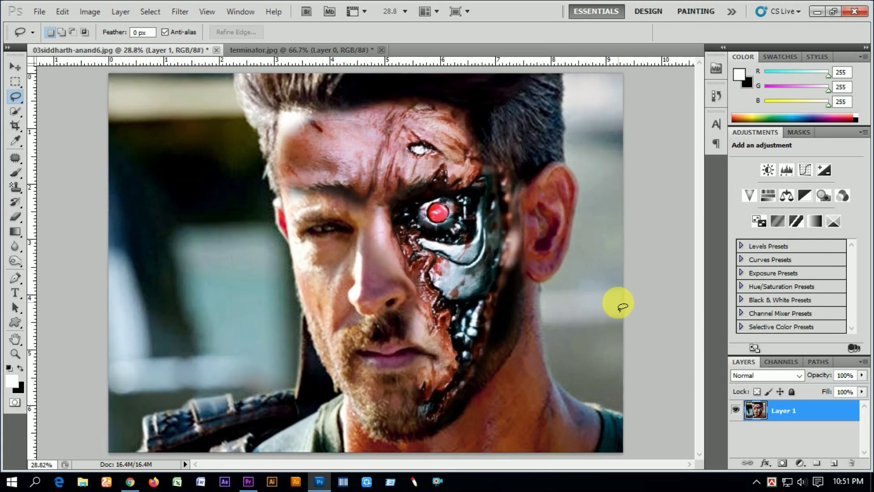